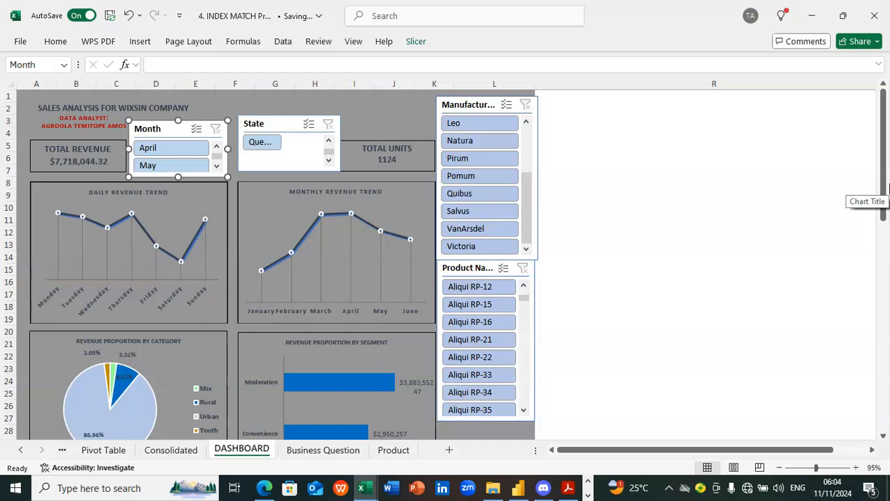
Examine the source tables on the Sales, Location and Manufacturer sheets
left_click(601, 451)
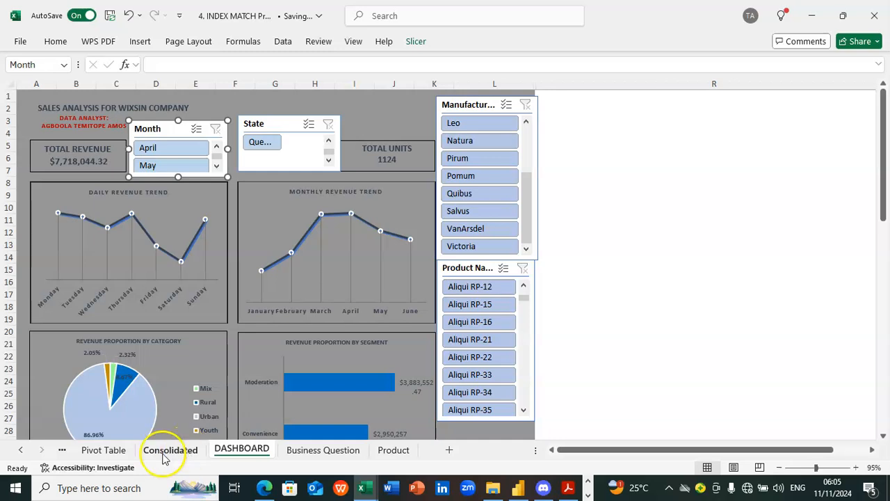
left_click(21, 450)
left_click(21, 451)
left_click(21, 450)
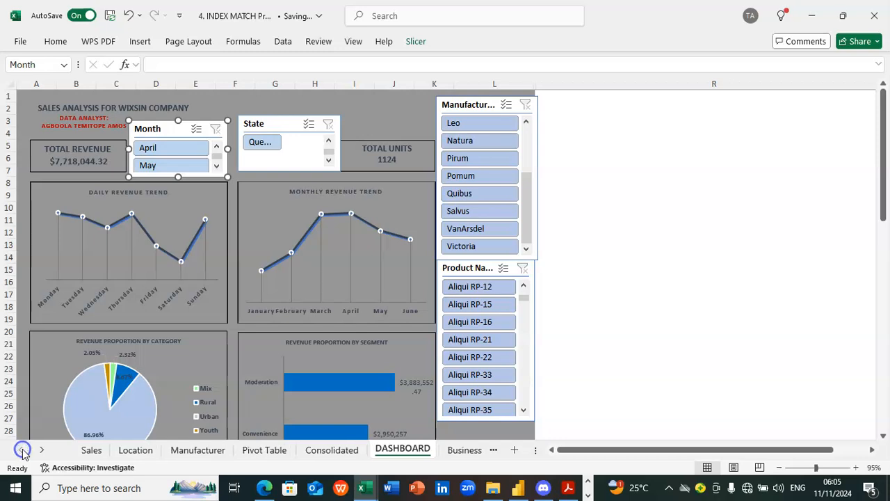
left_click(91, 450)
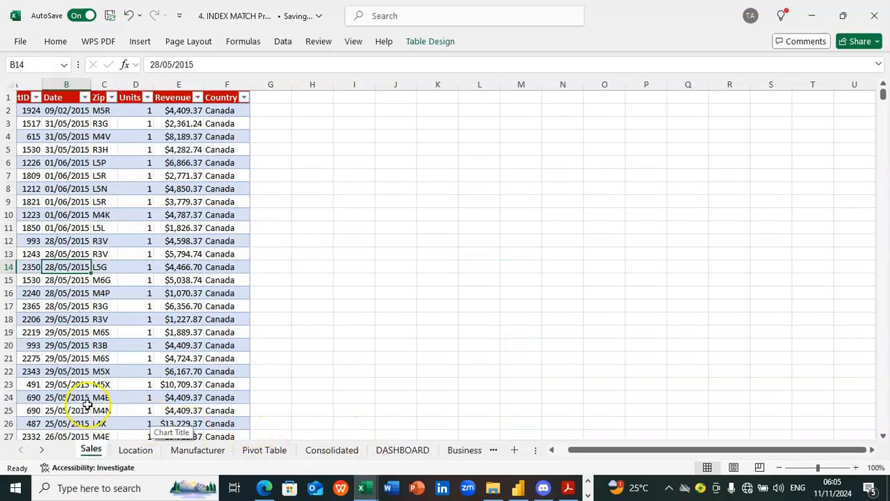
left_click(127, 452)
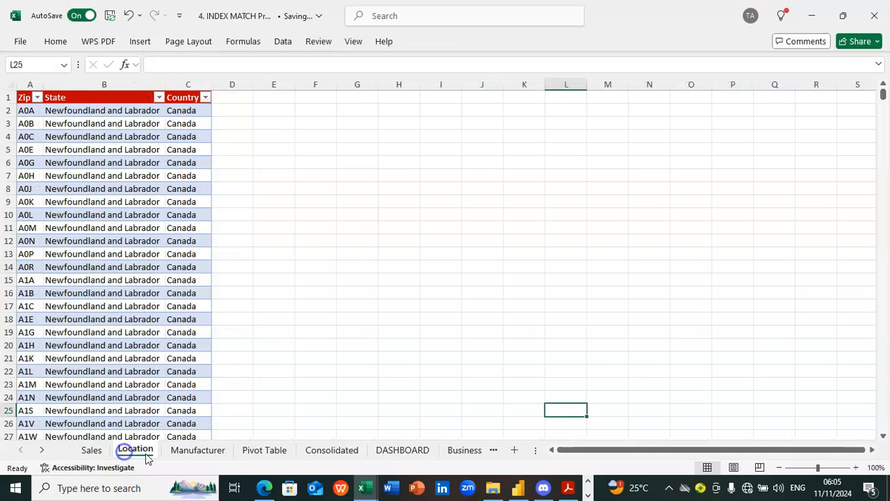
left_click(195, 452)
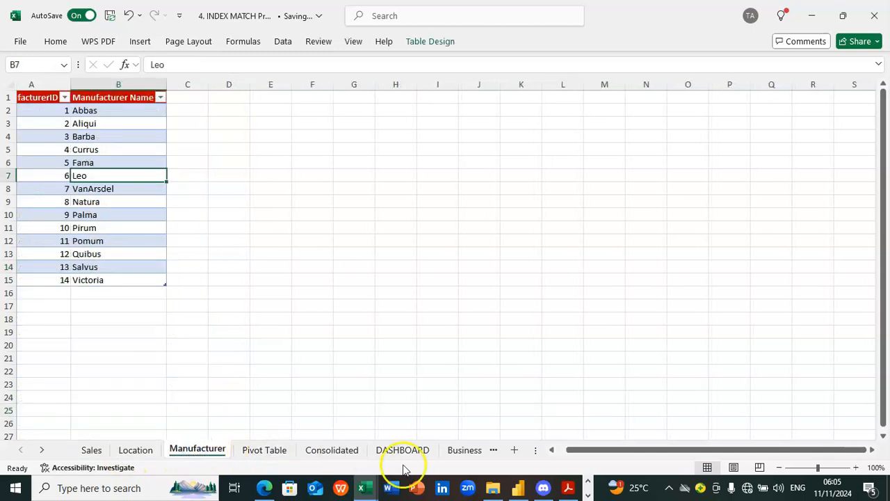
left_click(91, 451)
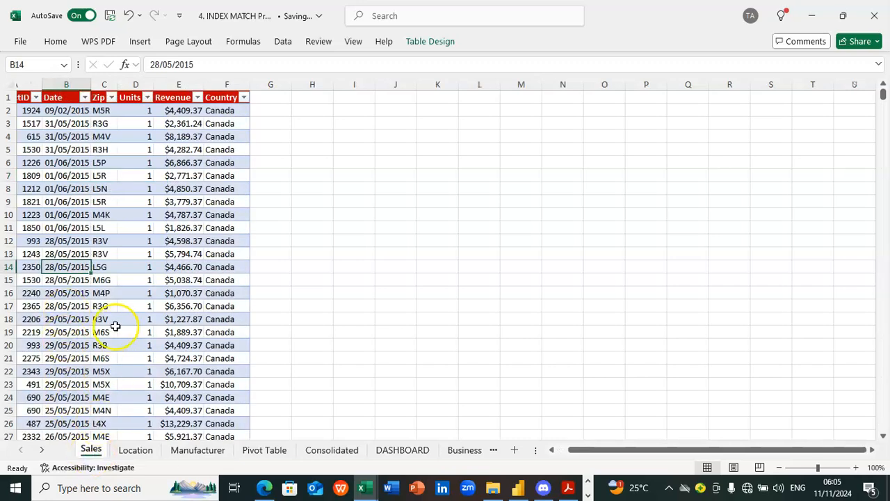
left_click(131, 451)
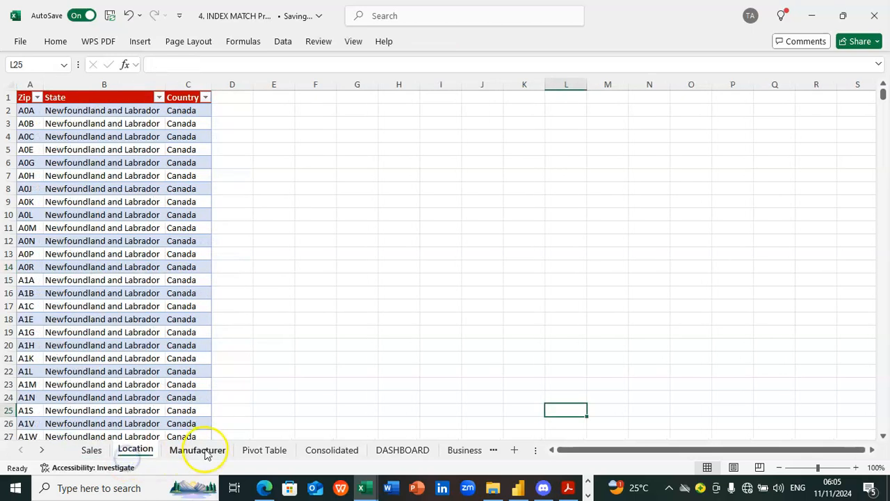
left_click(201, 451)
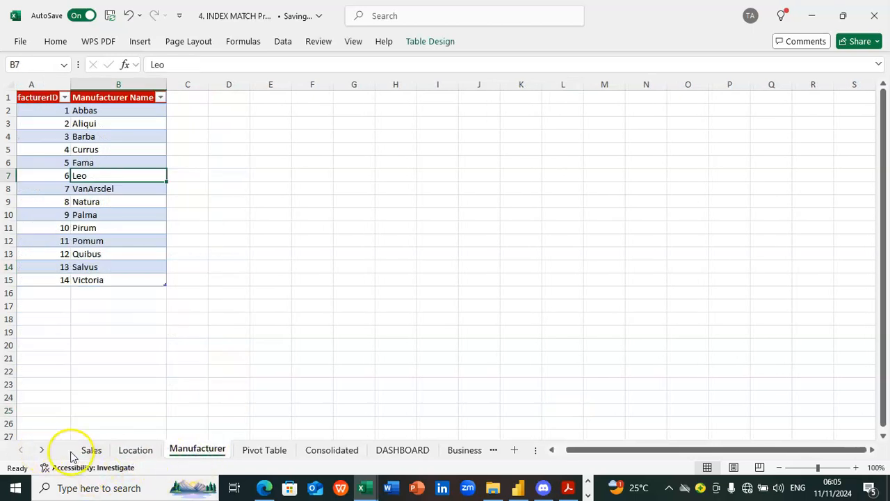
Examine the Product table, and read management's request and its six questions on the Business Question sheet
left_click(39, 451)
left_click(40, 451)
left_click(39, 450)
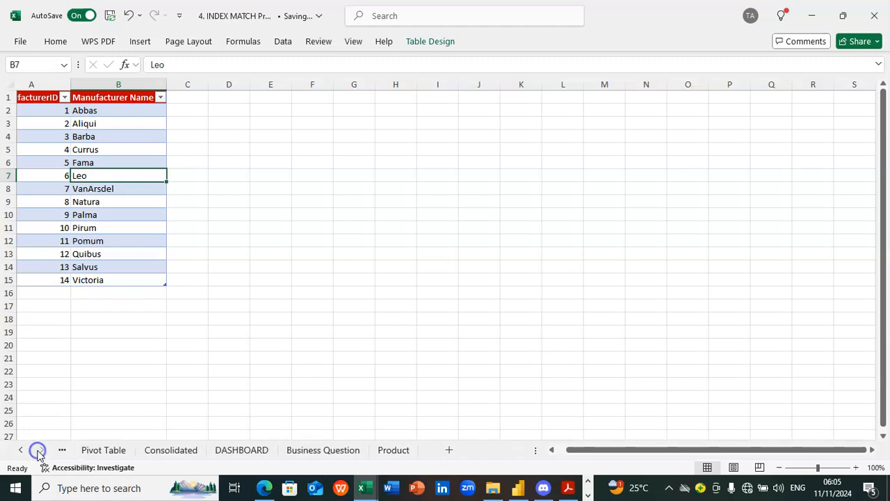
left_click(390, 451)
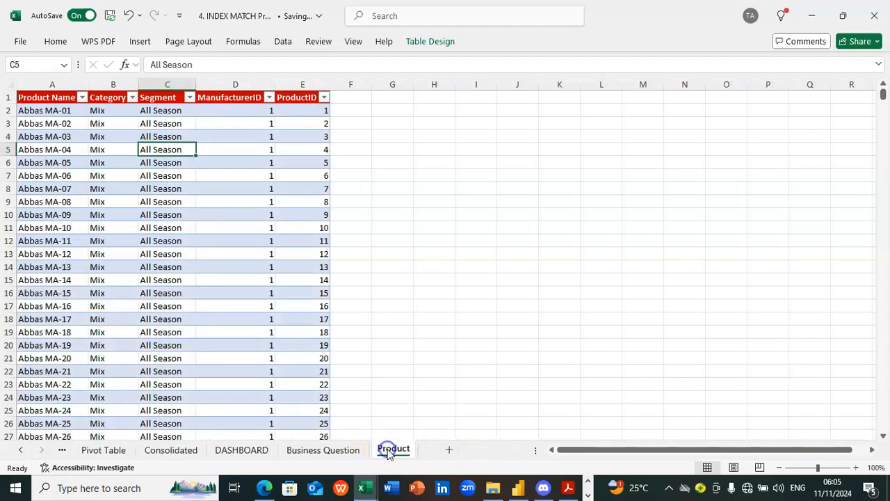
left_click(314, 450)
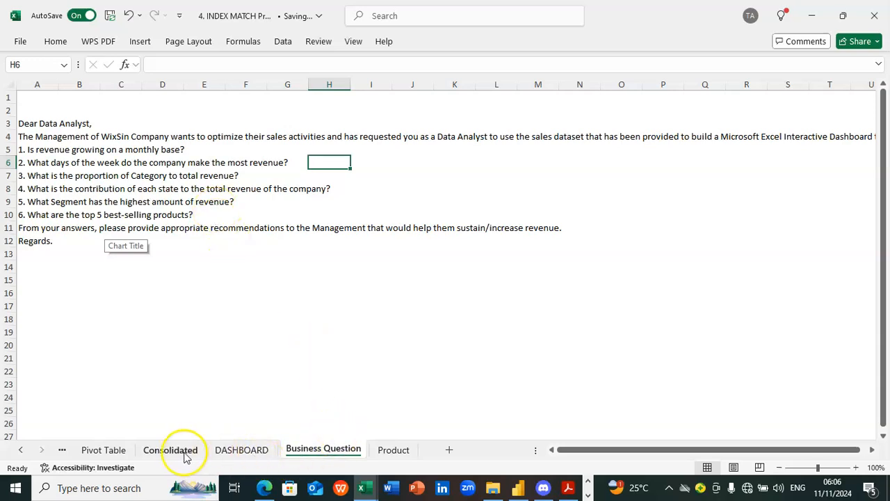
Revisit the Sales and Location tables, ending on the Product sheet
left_click(23, 452)
left_click(23, 452)
left_click(23, 452)
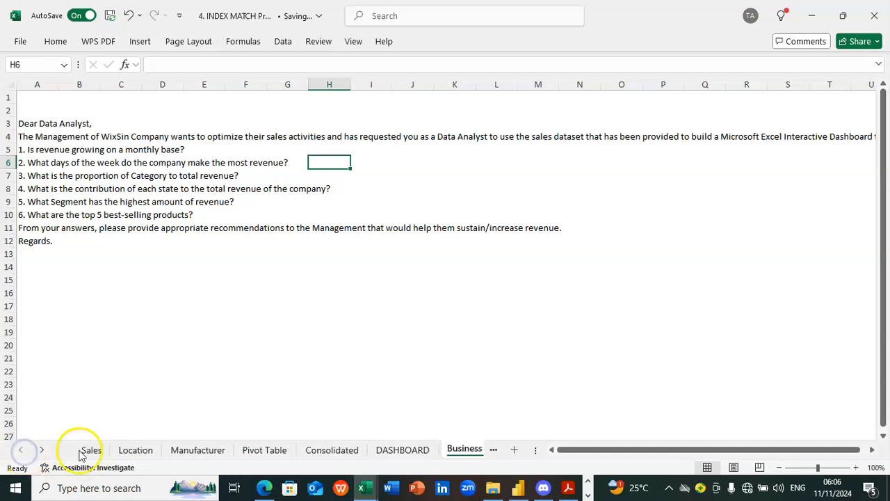
left_click(90, 451)
left_click(131, 451)
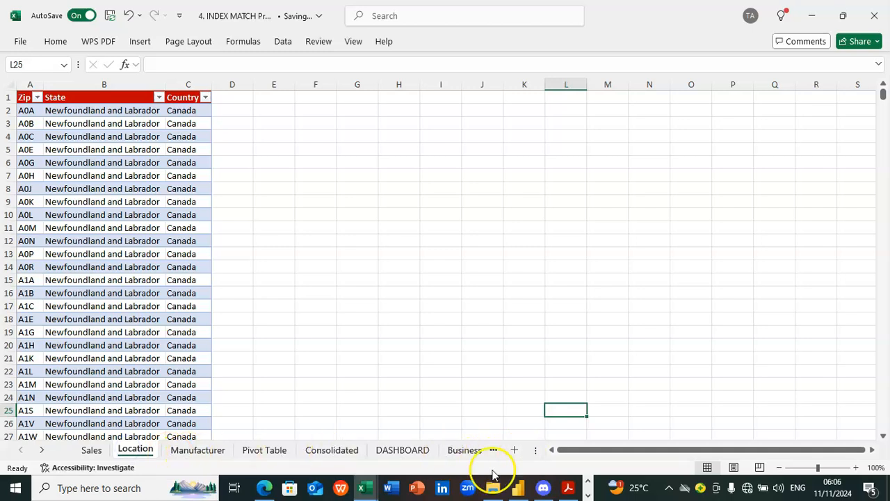
left_click(43, 450)
left_click(42, 451)
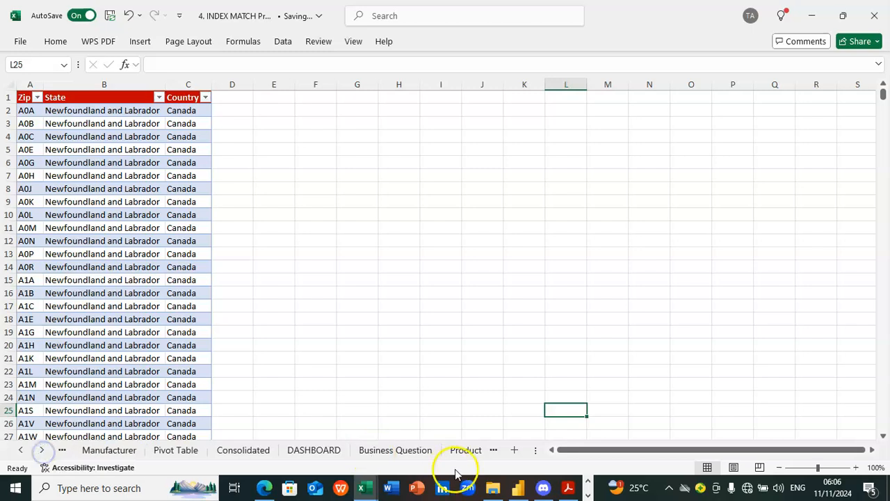
left_click(465, 451)
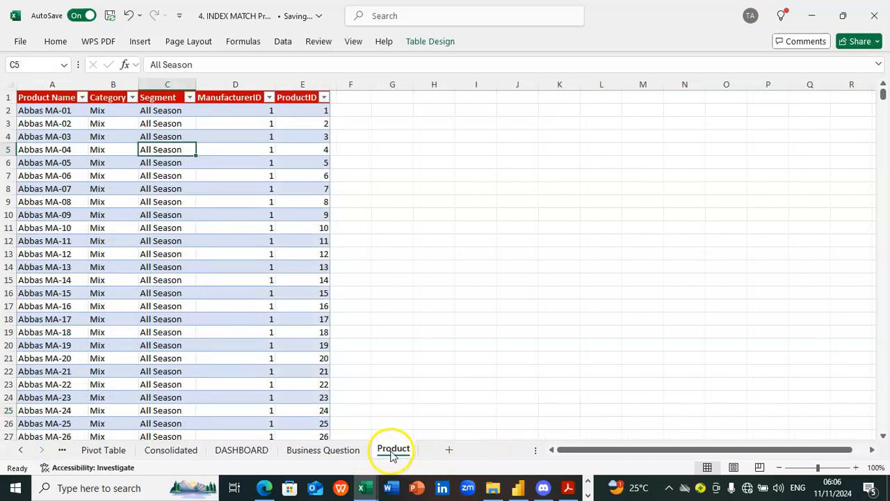
Review the Sales, Location and Manufacturer tables once more as sources for the consolidated data
left_click(22, 453)
left_click(22, 452)
left_click(23, 452)
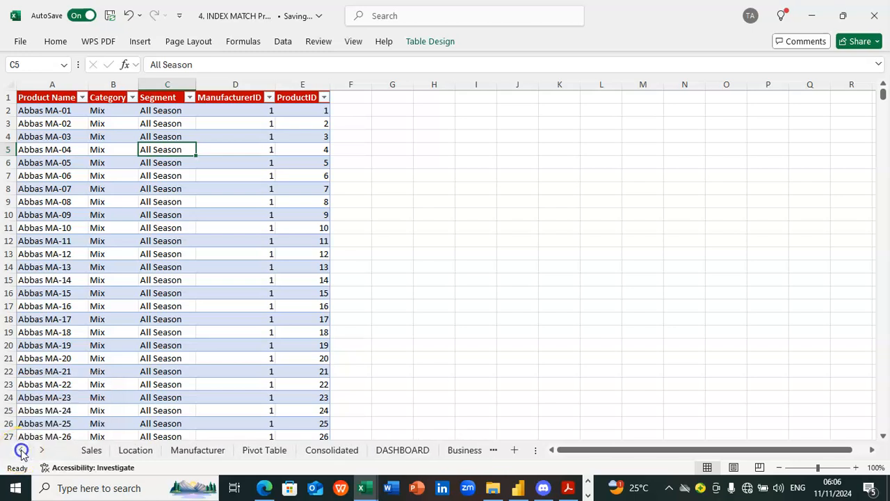
left_click(103, 456)
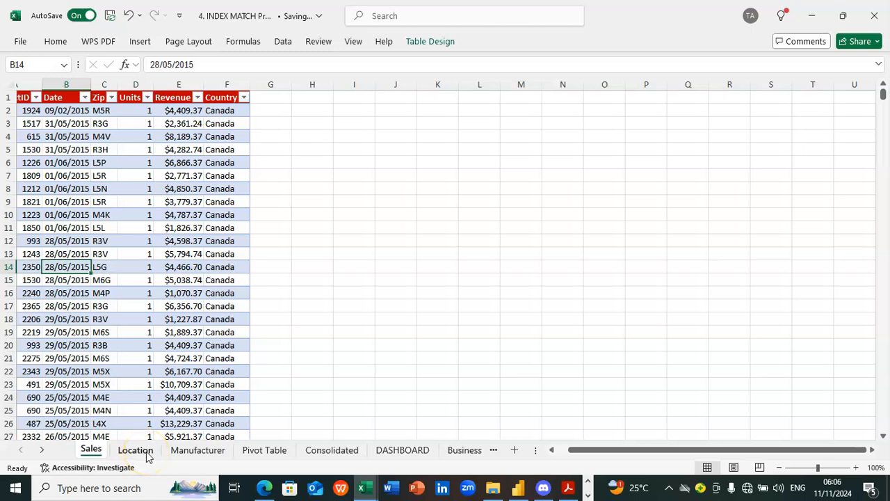
left_click(146, 453)
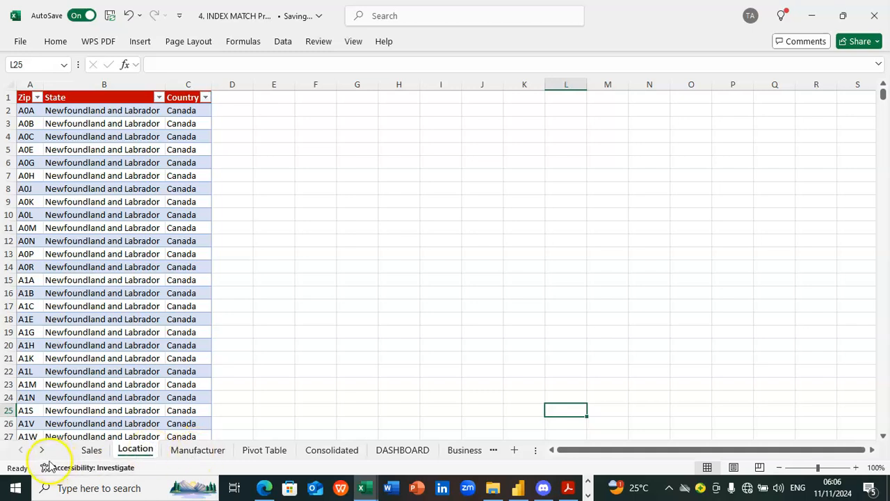
left_click(21, 451)
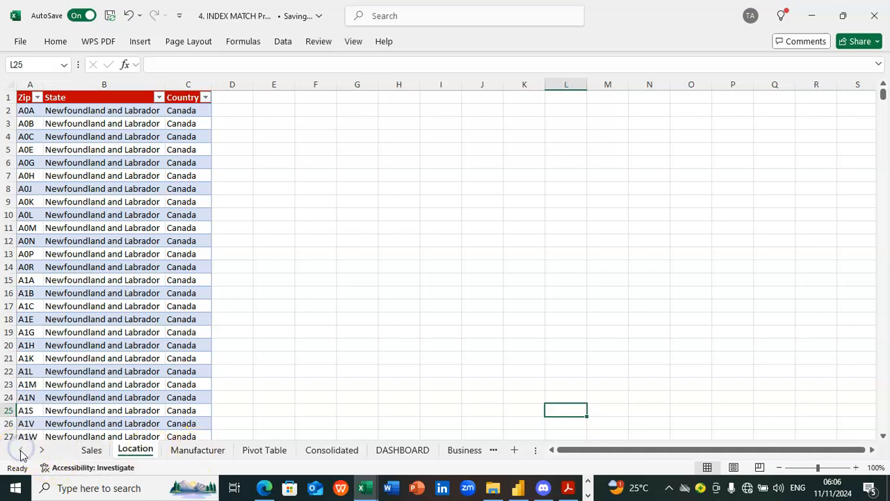
left_click(95, 451)
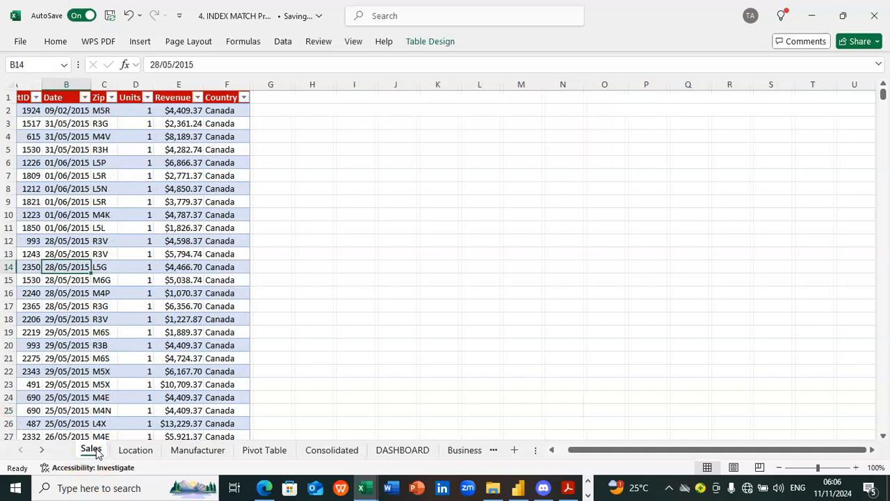
left_click(137, 453)
left_click(199, 453)
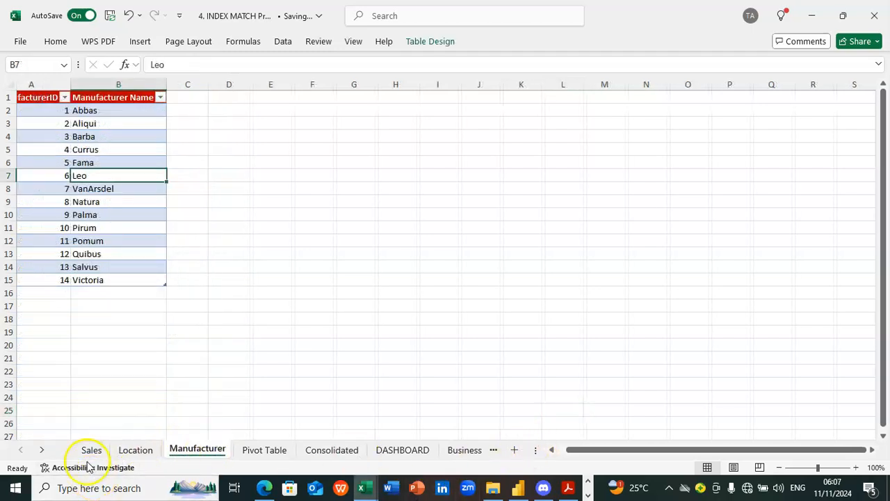
left_click(42, 451)
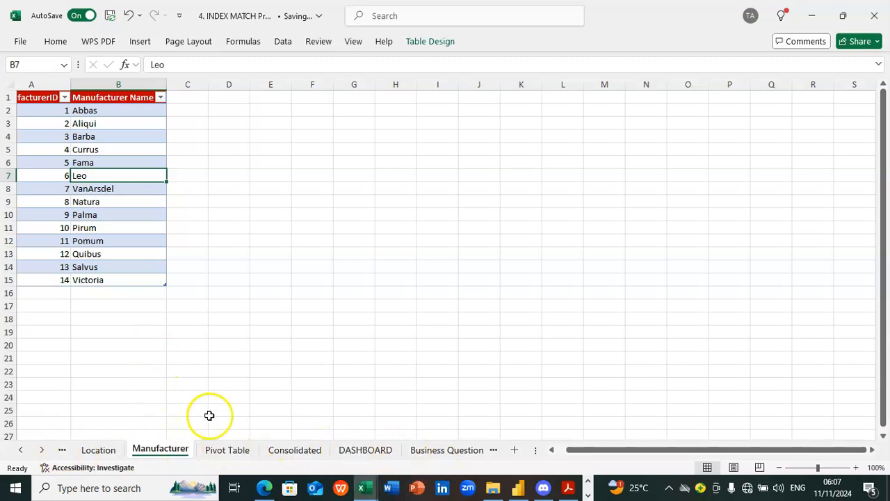
Examine the Consolidated sheet's columns, inspecting the Weekday formula in H3 and the Segment lookup formula in D3
left_click(292, 450)
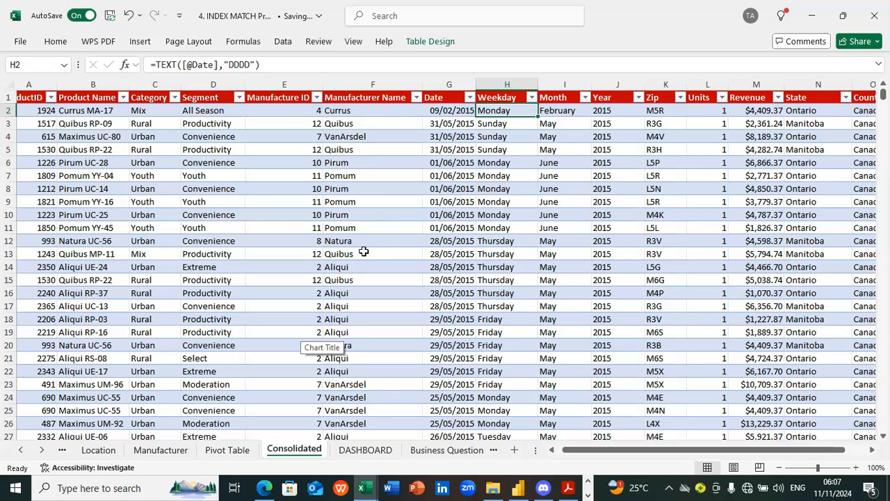
left_click(21, 452)
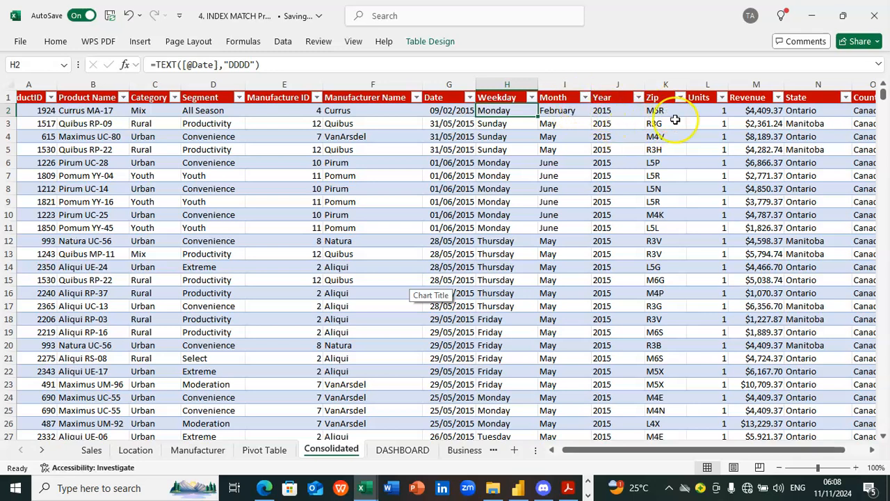
left_click_drag(662, 450, 747, 445)
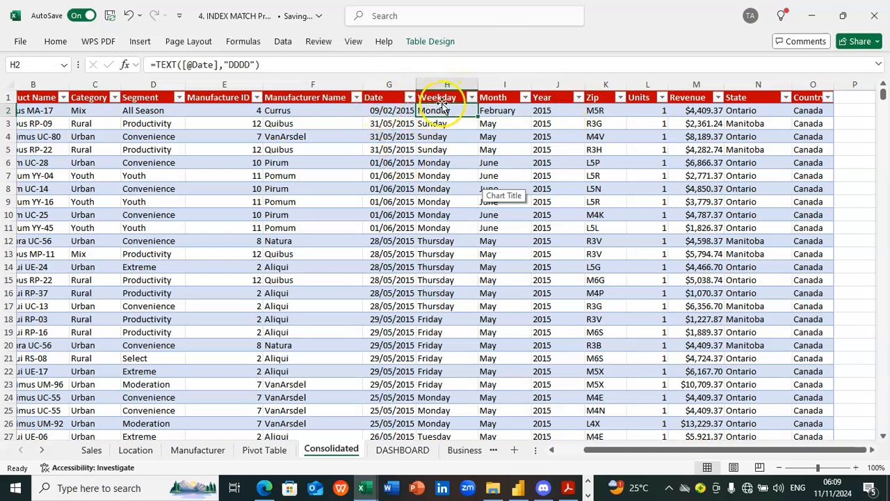
left_click(446, 124)
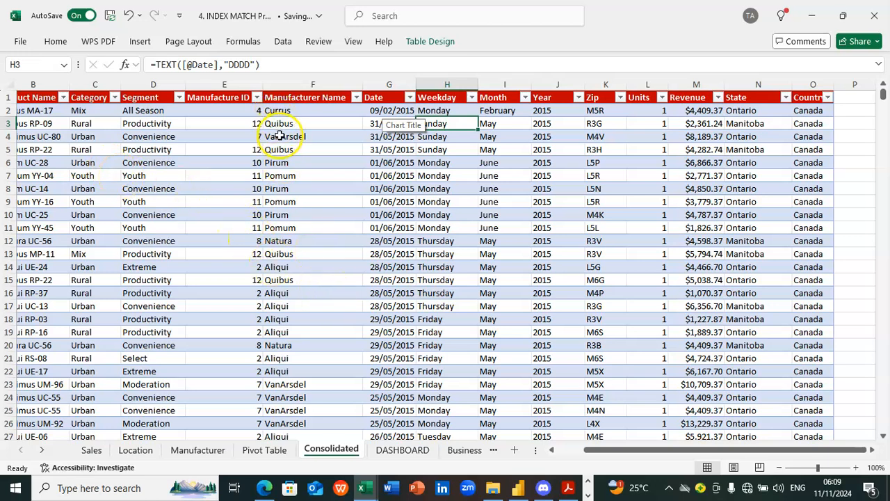
left_click(167, 124)
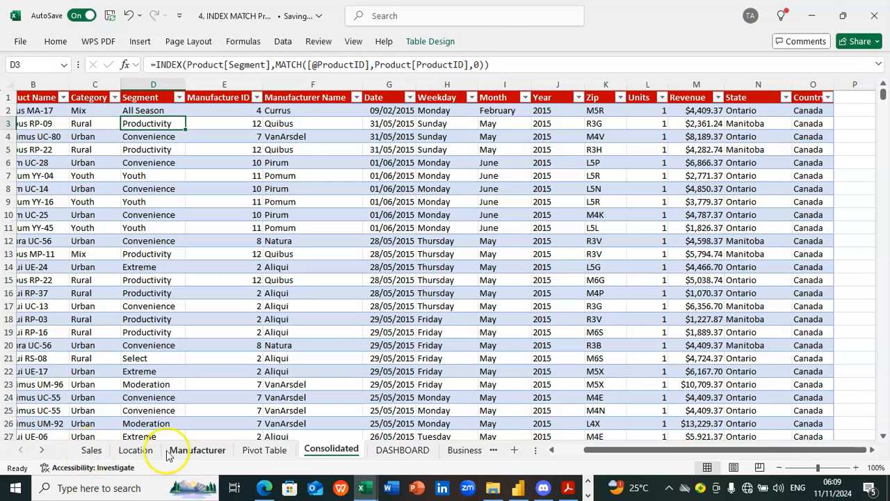
Examine the revenue and units totals and the daily and monthly revenue trends on the Pivot Table sheet
left_click(268, 450)
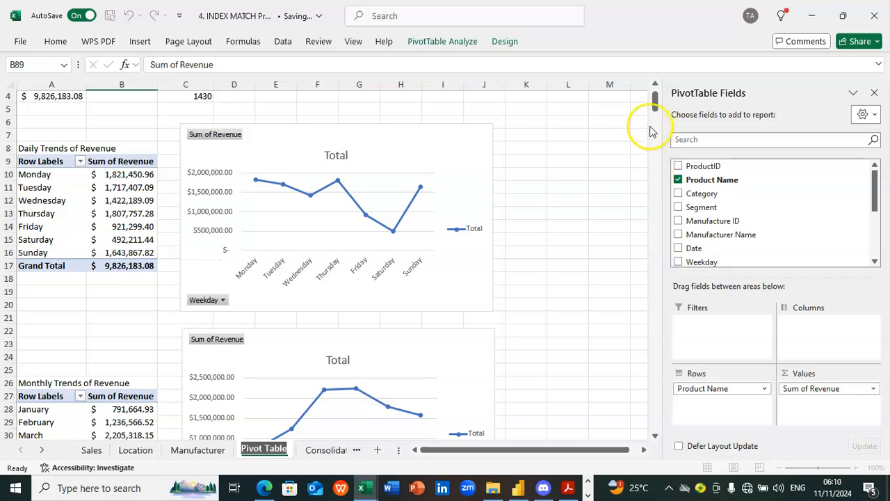
left_click_drag(654, 106, 654, 99)
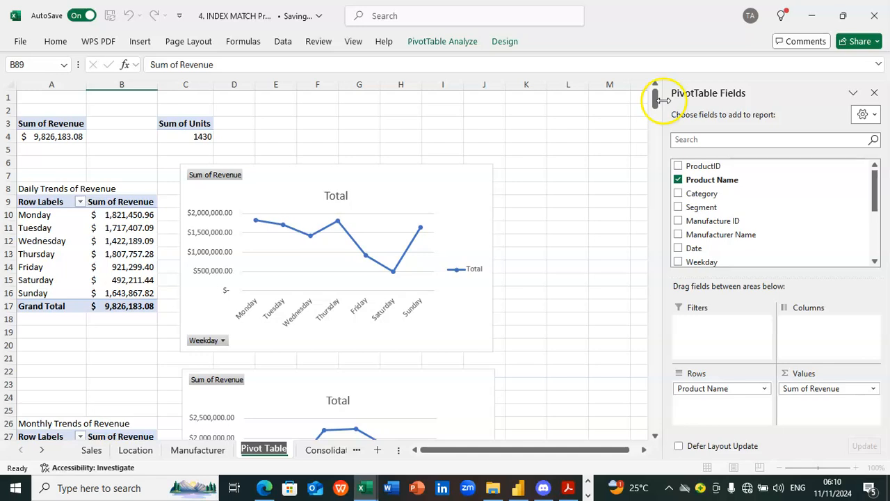
left_click_drag(655, 98, 640, 82)
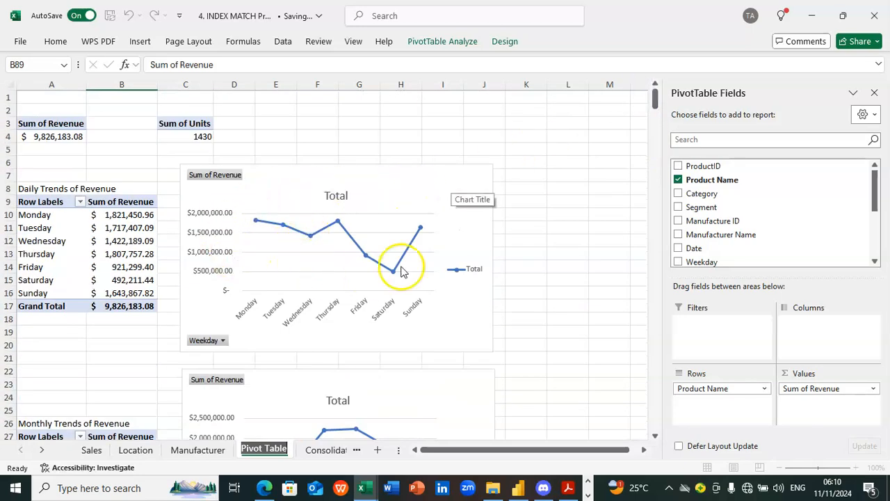
mouse_move(655, 105)
left_mouse_down()
mouse_move(654, 195)
mouse_move(650, 119)
left_mouse_up()
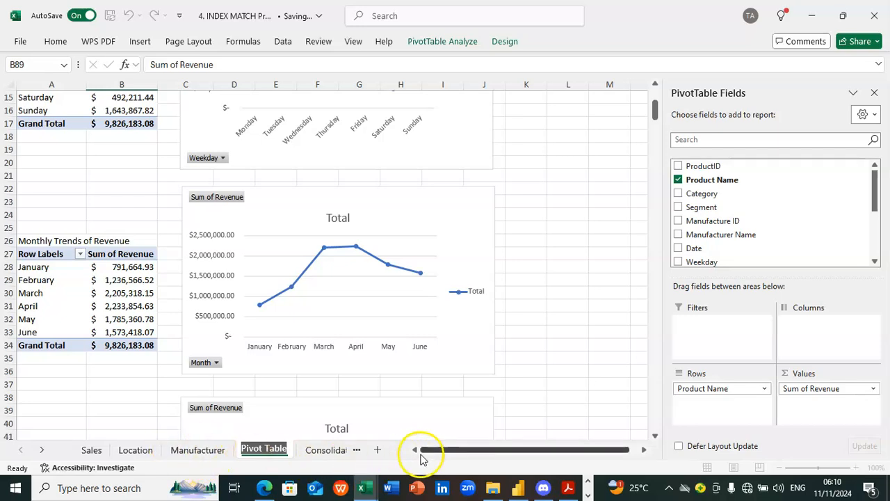
left_click_drag(438, 455, 449, 454)
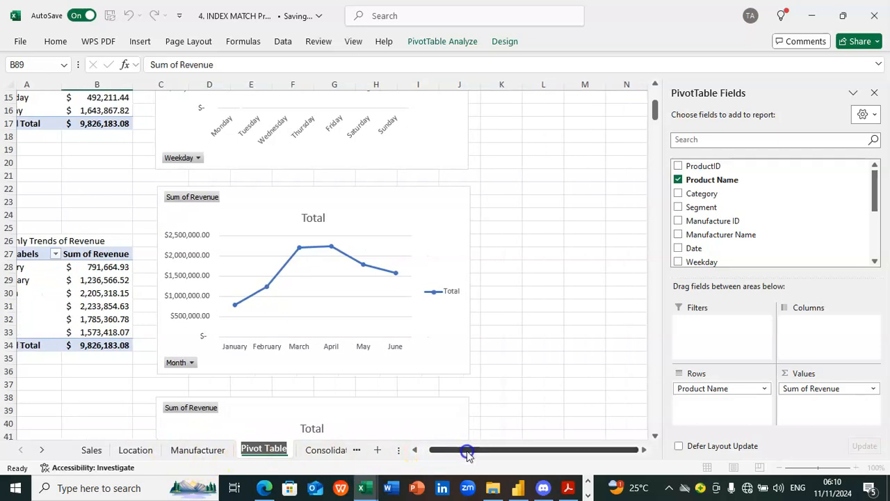
Show the DASHBOARD sheet and examine its daily and monthly revenue trend charts
left_click(42, 451)
left_click(42, 451)
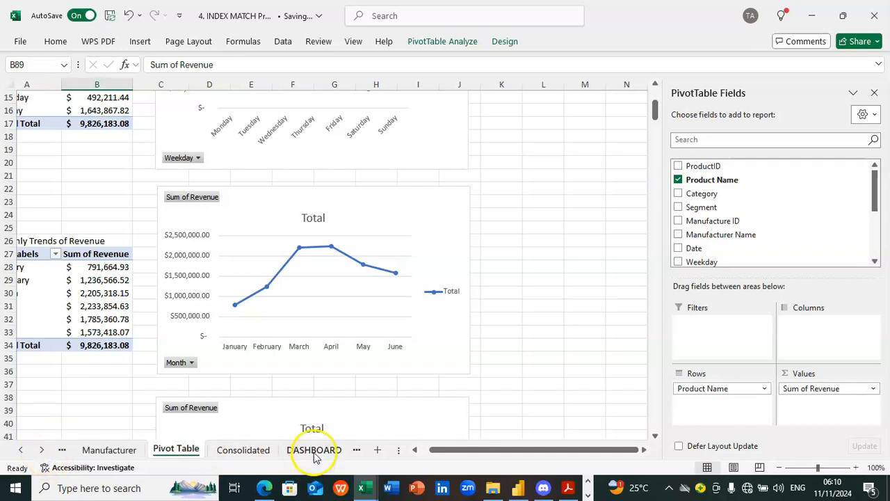
left_click(318, 451)
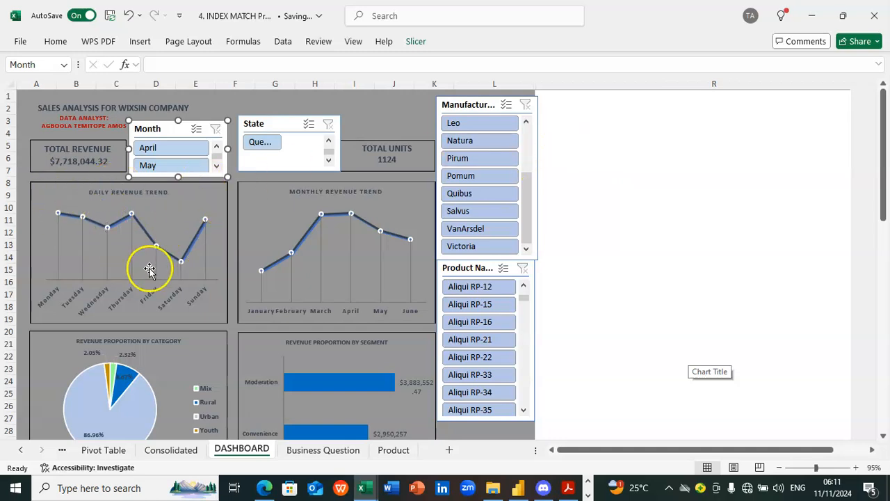
left_click_drag(882, 184, 861, 169)
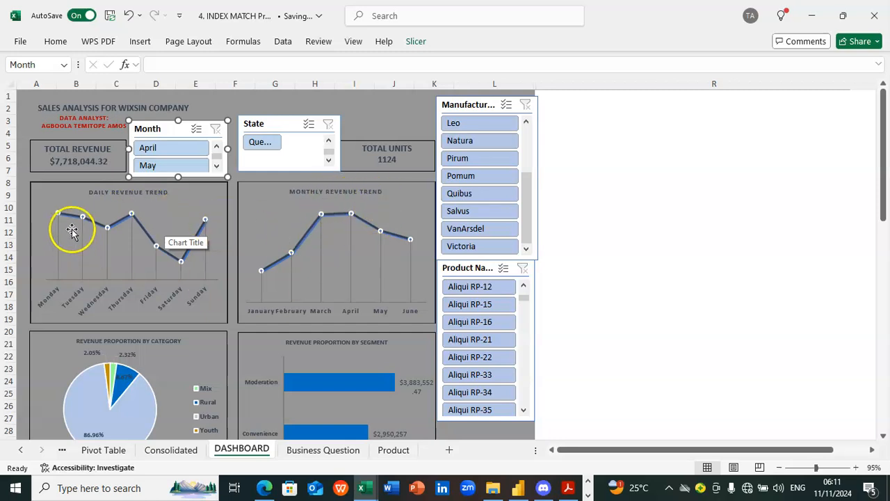
Examine the dashboard's monthly trend, category, state, segment and Top 5 Best-Selling Products charts
mouse_move(82, 223)
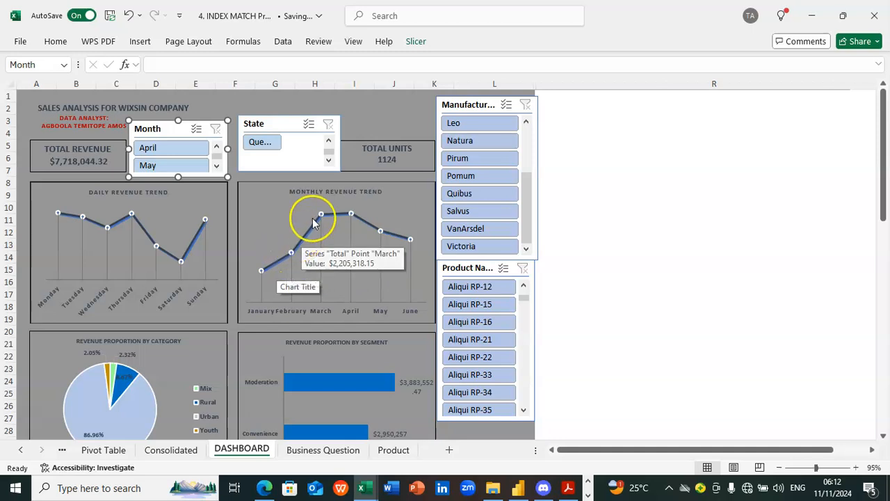
left_click(350, 214)
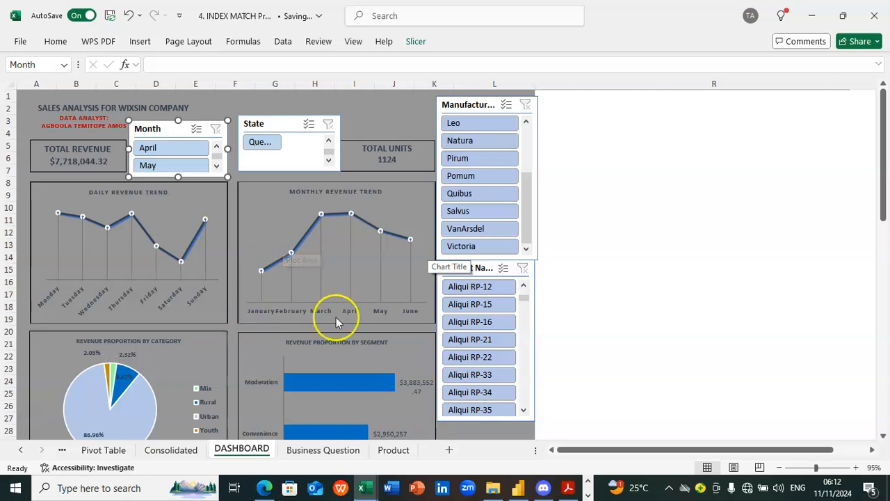
left_click_drag(884, 139, 888, 195)
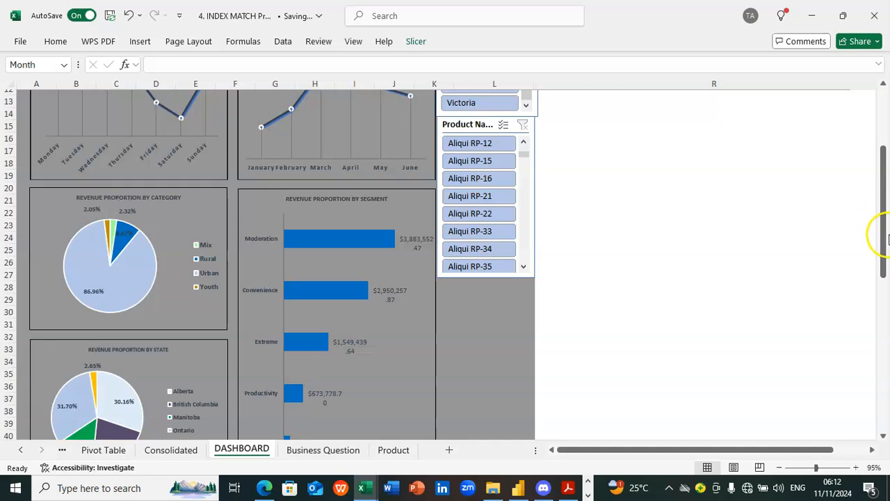
left_click_drag(885, 242, 885, 275)
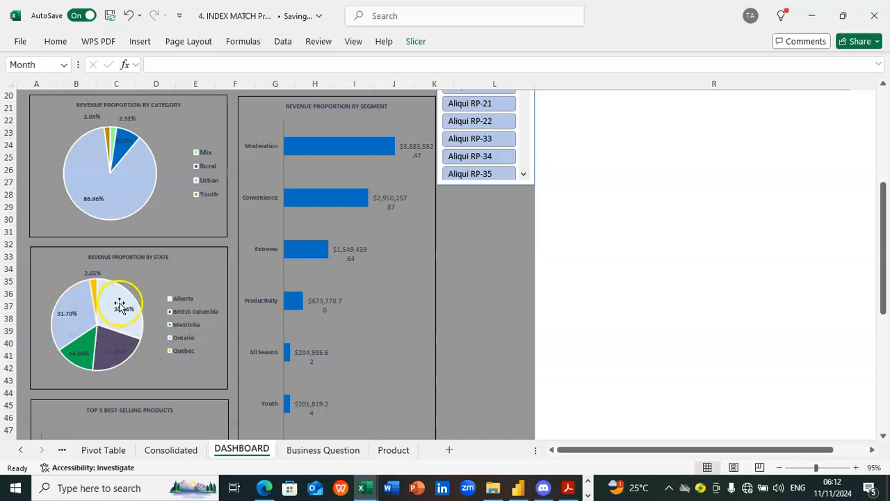
mouse_move(119, 304)
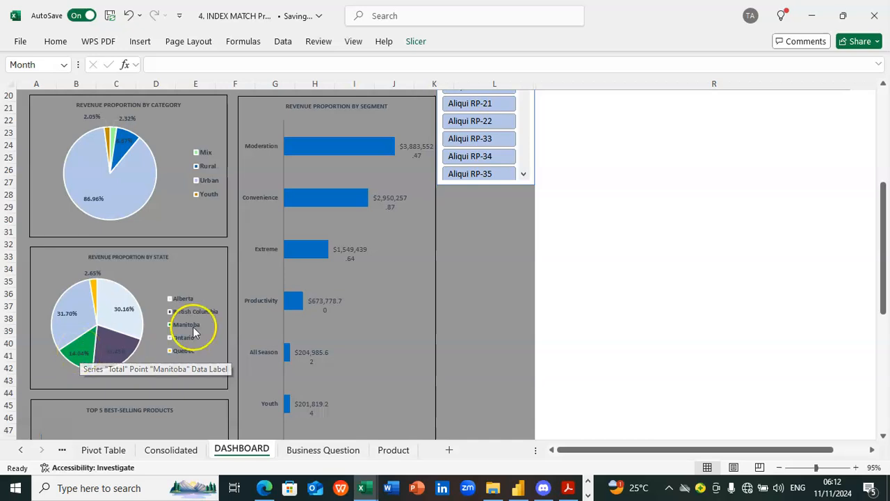
left_click_drag(887, 252, 887, 333)
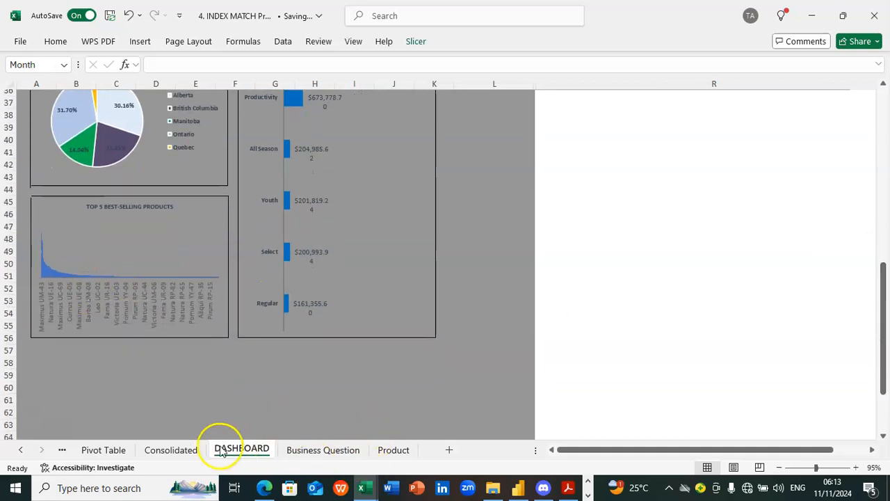
Find the Top 5 Best-Selling Products pivot table on the Pivot Table sheet and select its Row Labels header
left_click(105, 450)
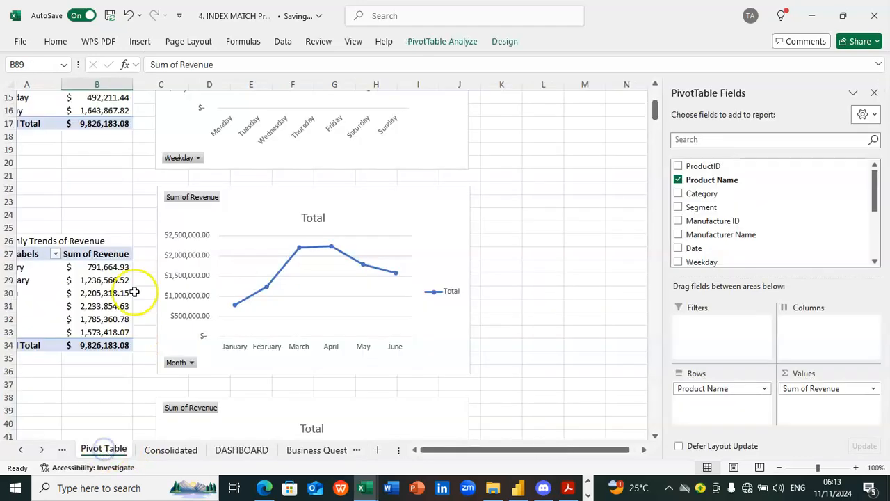
left_click(89, 254)
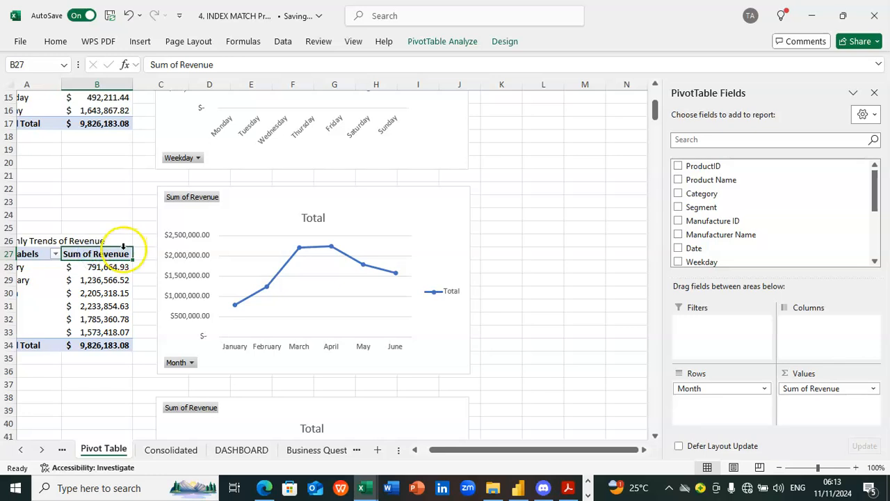
left_click(32, 253)
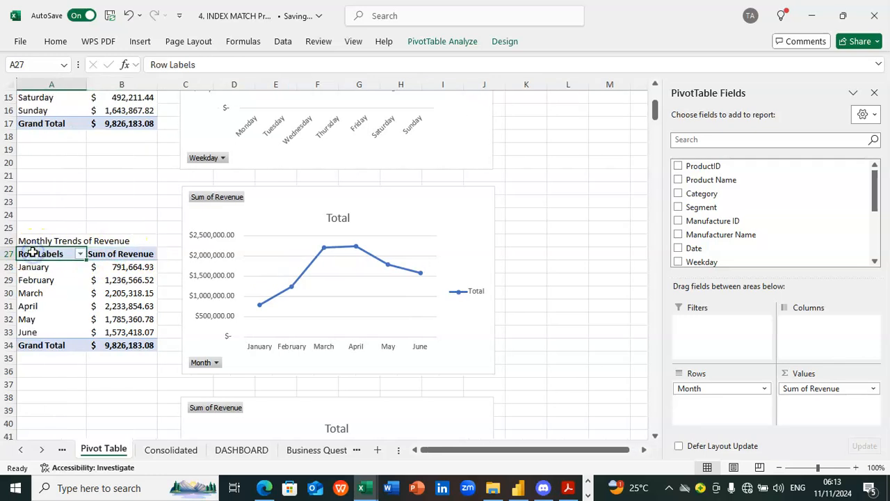
left_click_drag(655, 113, 615, 278)
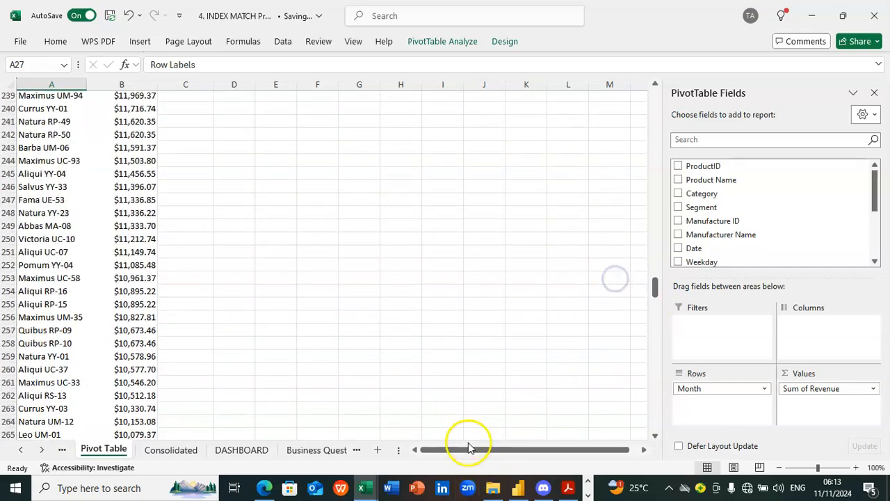
left_click_drag(461, 448, 442, 450)
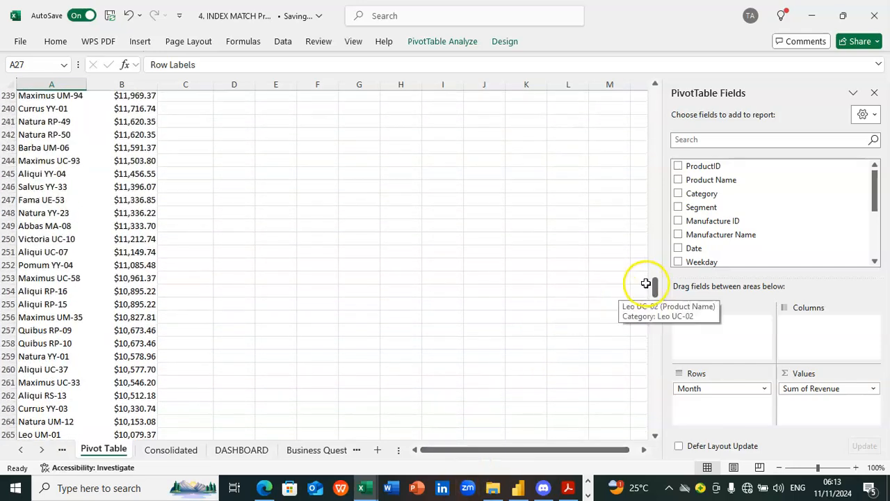
left_click_drag(655, 284, 650, 159)
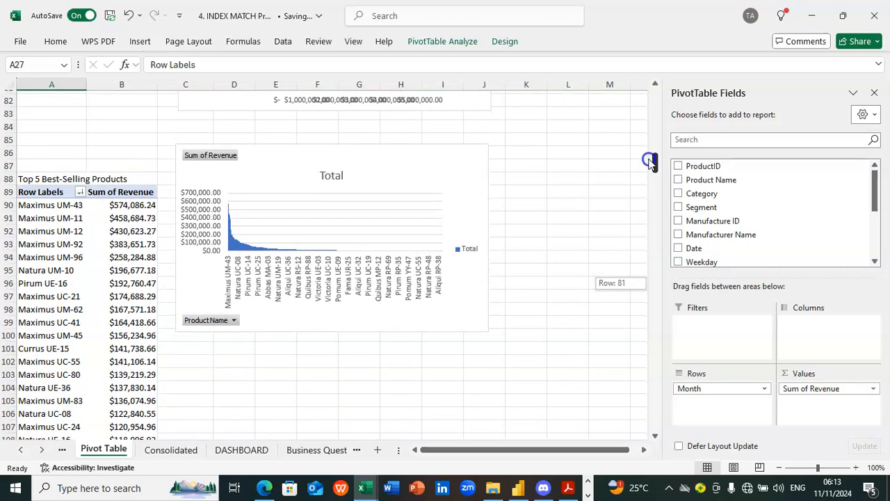
left_click(55, 192)
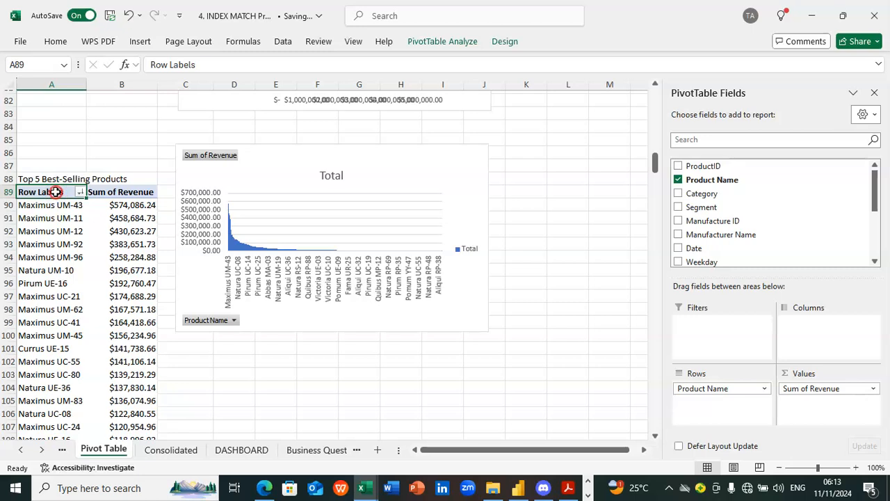
right_click(56, 192)
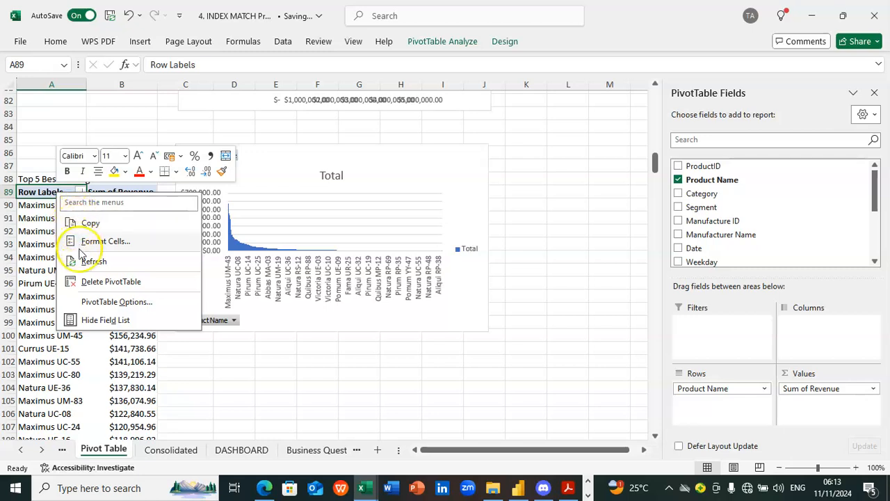
left_click(43, 194)
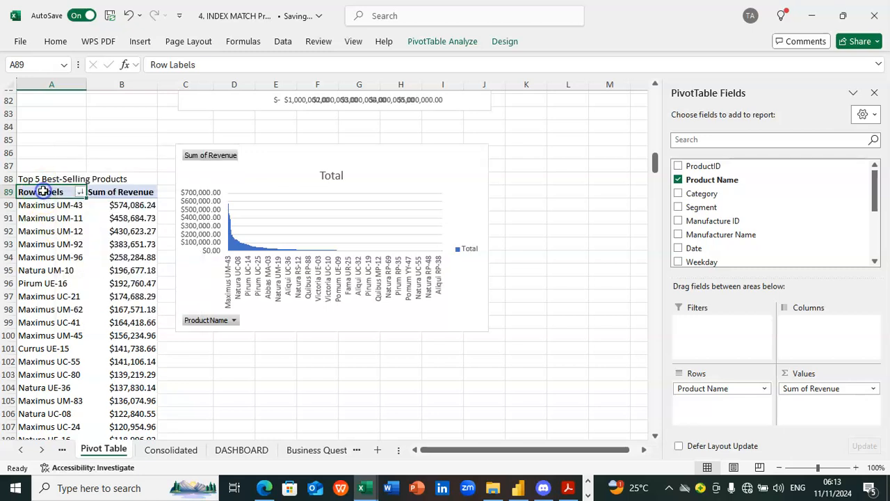
right_click(98, 193)
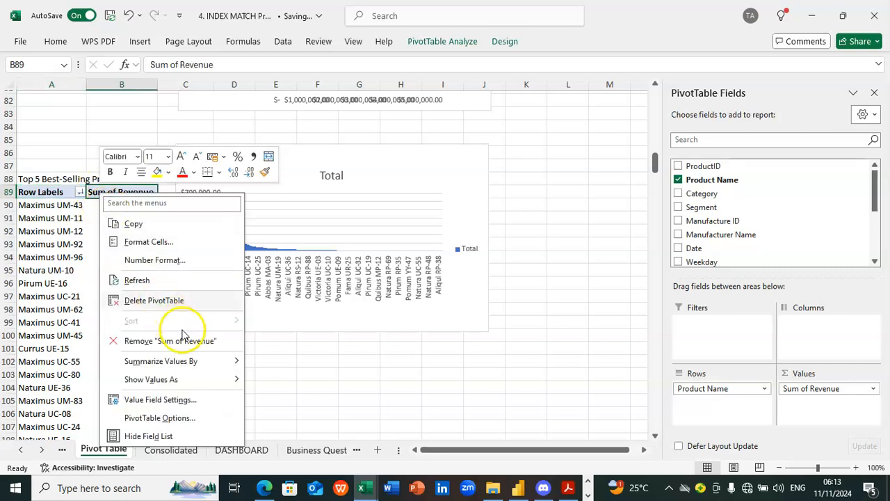
mouse_move(184, 363)
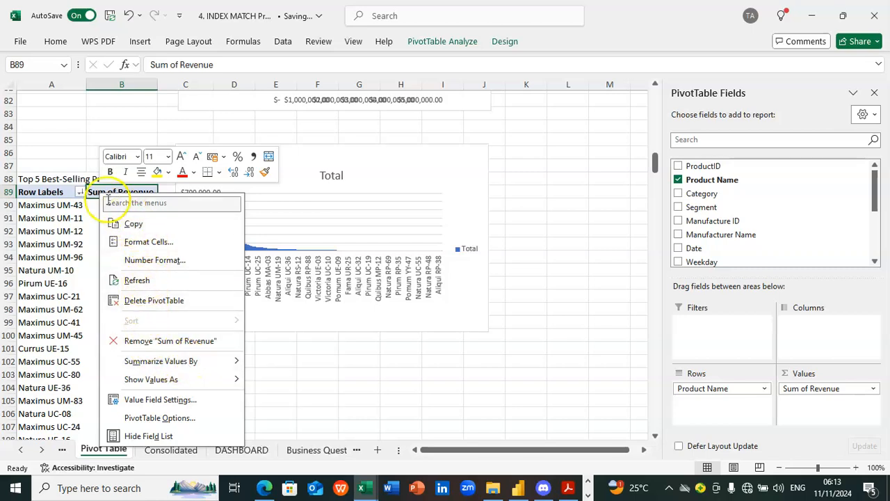
left_click(80, 192)
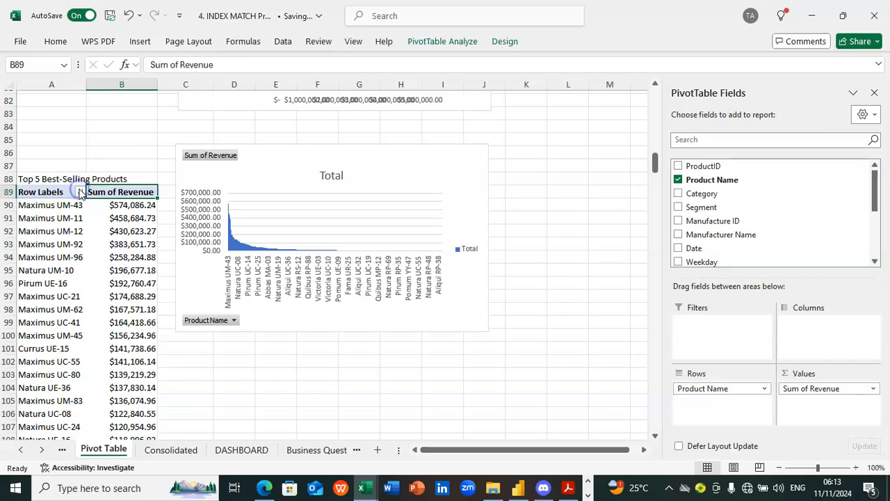
Filter the best-selling products pivot table to the top 5 items by Sum of Revenue
left_click(80, 192)
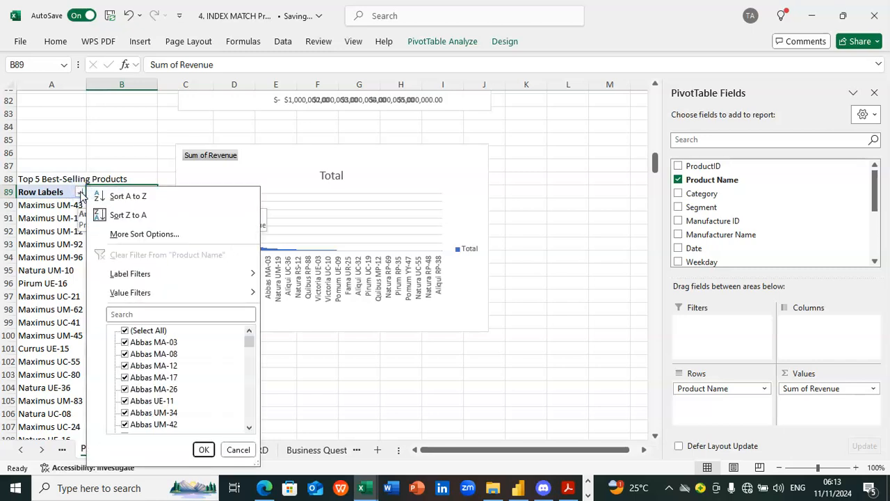
left_click(159, 293)
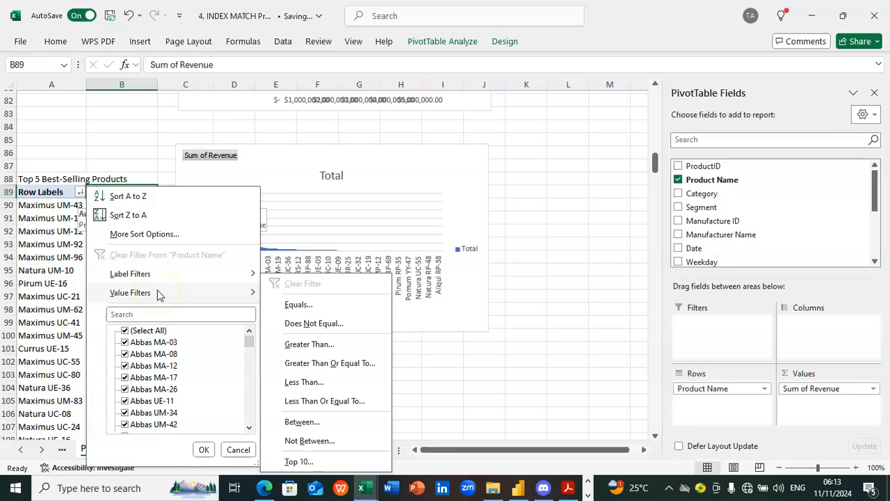
left_click(299, 462)
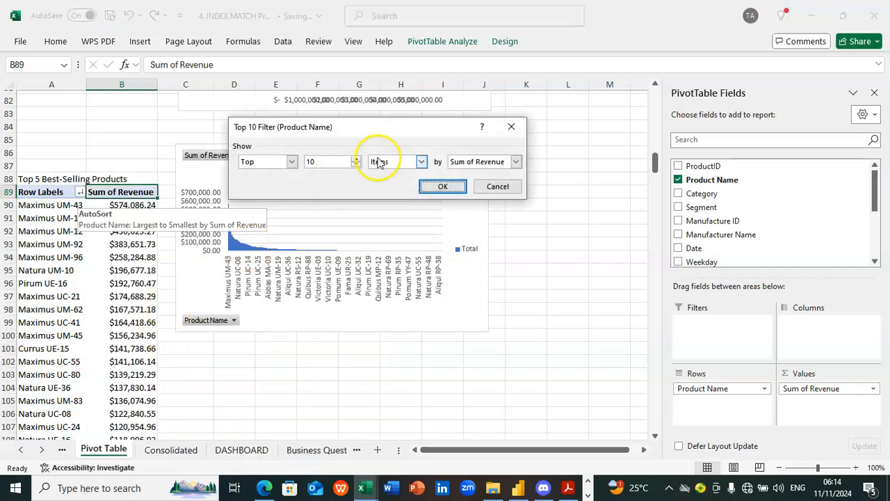
left_click(356, 160)
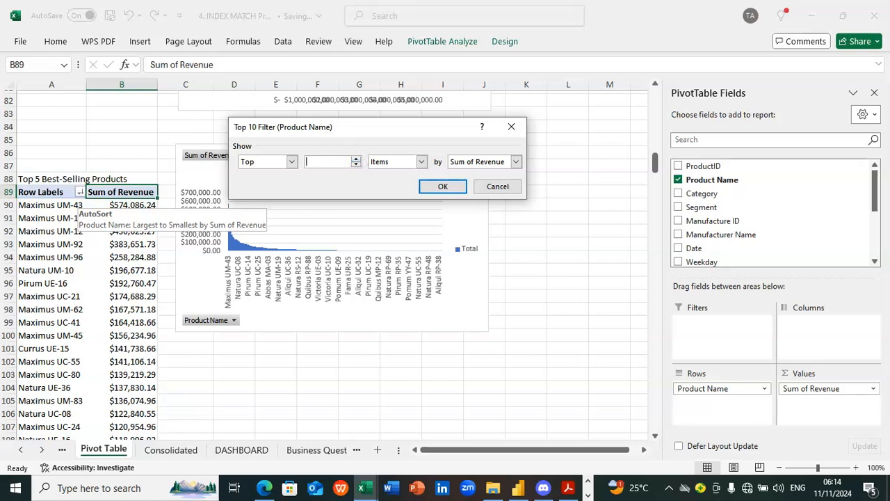
left_click(443, 188)
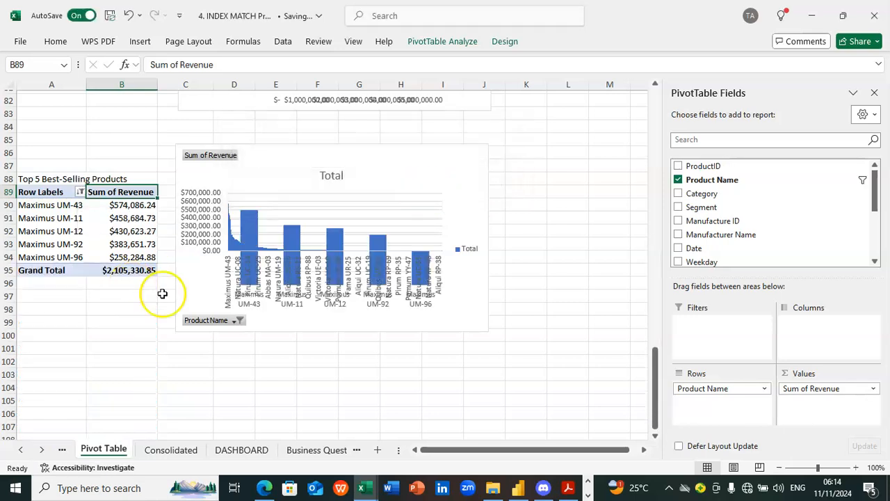
Check the Top 5 Best-Selling Products chart on the DASHBOARD sheet and return to the slicers
left_click(242, 450)
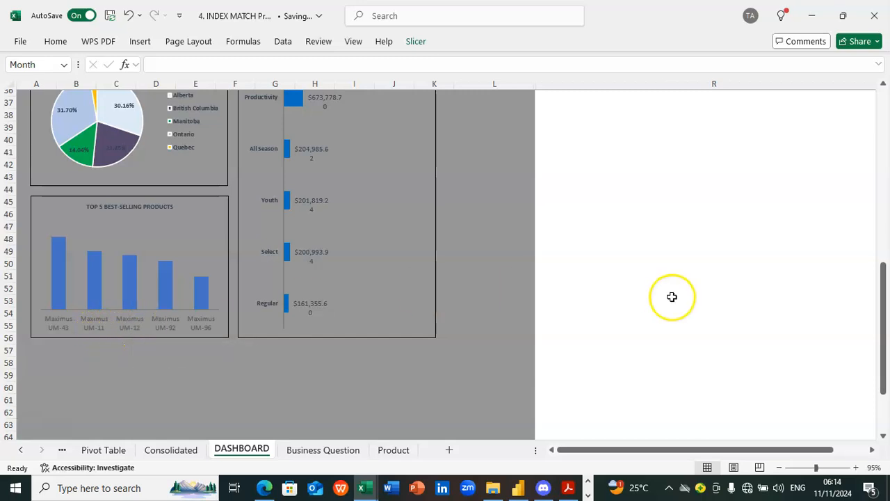
left_click_drag(888, 308, 863, 165)
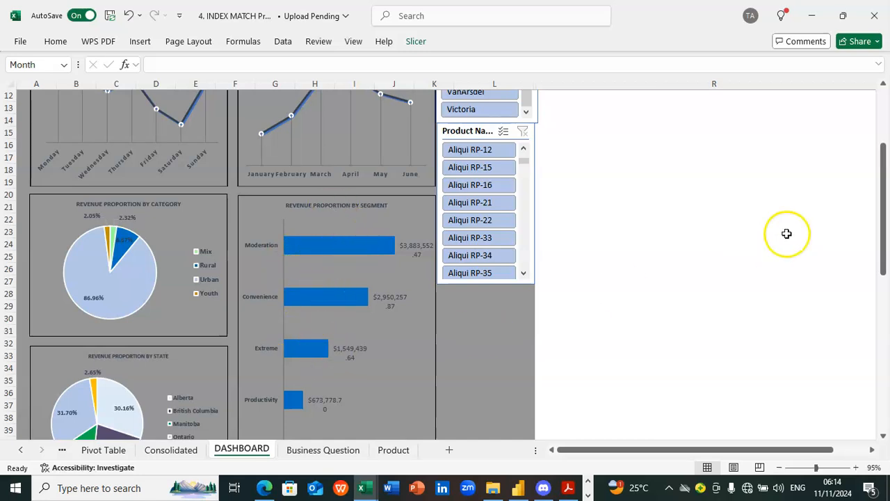
left_click_drag(883, 207, 853, 137)
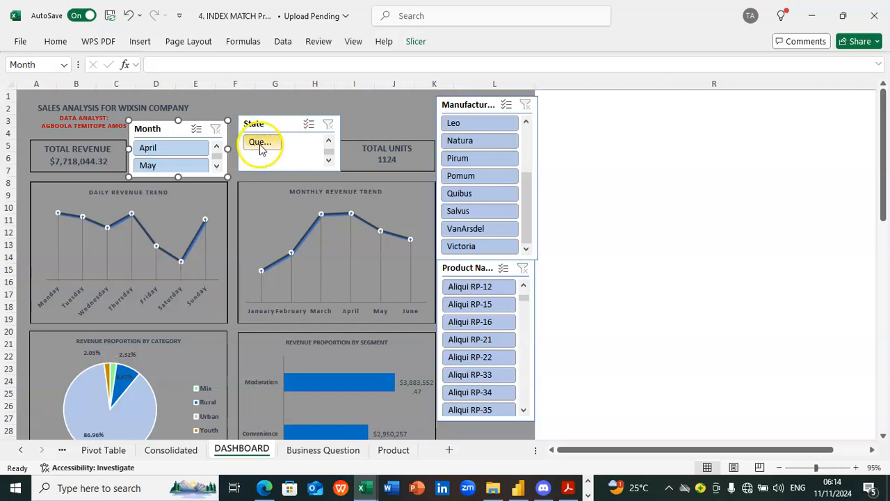
Filter the dashboard to January with the Month slicer and review the charts for that month
left_click(328, 123)
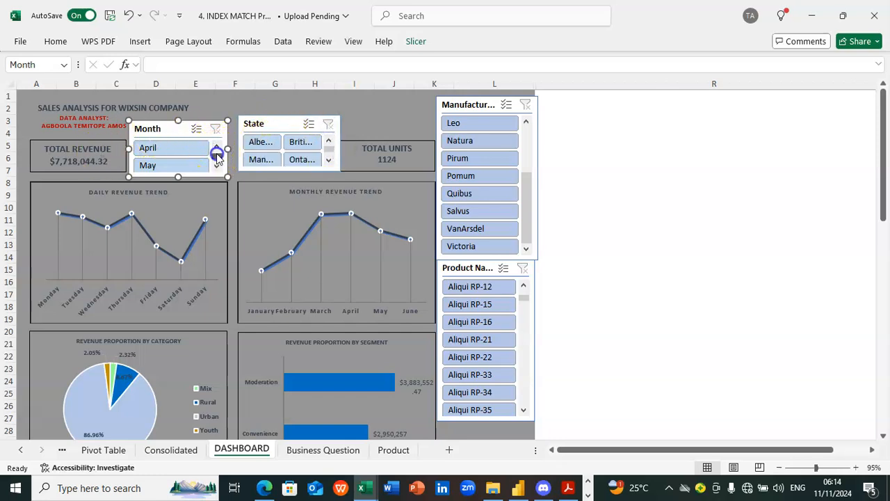
left_click(217, 130)
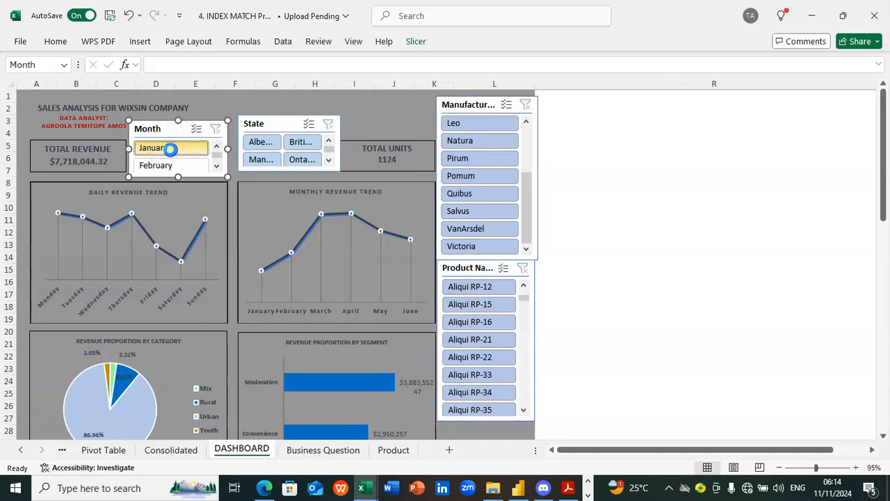
left_click(172, 153)
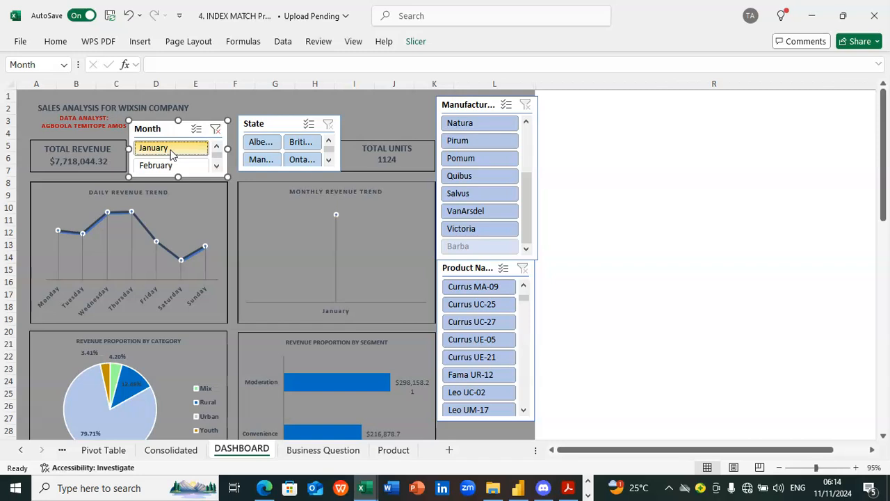
left_click(167, 167)
left_click(162, 152)
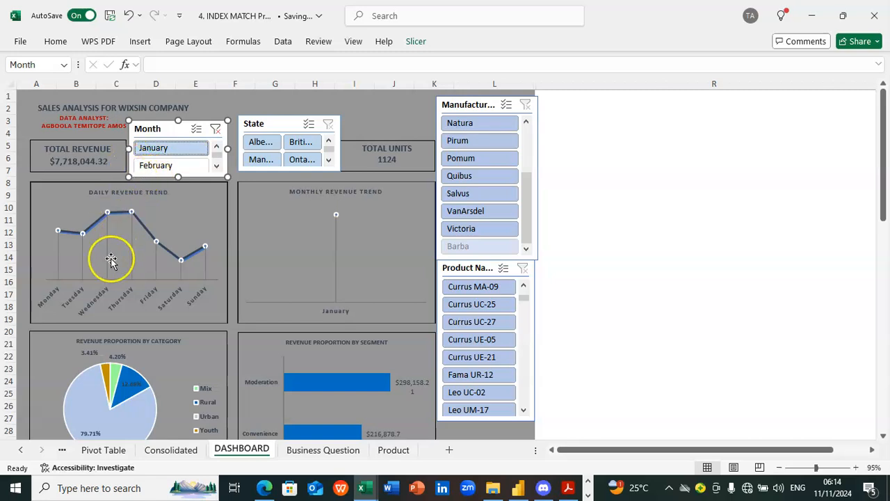
left_click_drag(885, 189, 700, 142)
Filter the dashboard to February and look through the Manufacturer, Product Name and Month slicer entries
left_click(158, 167)
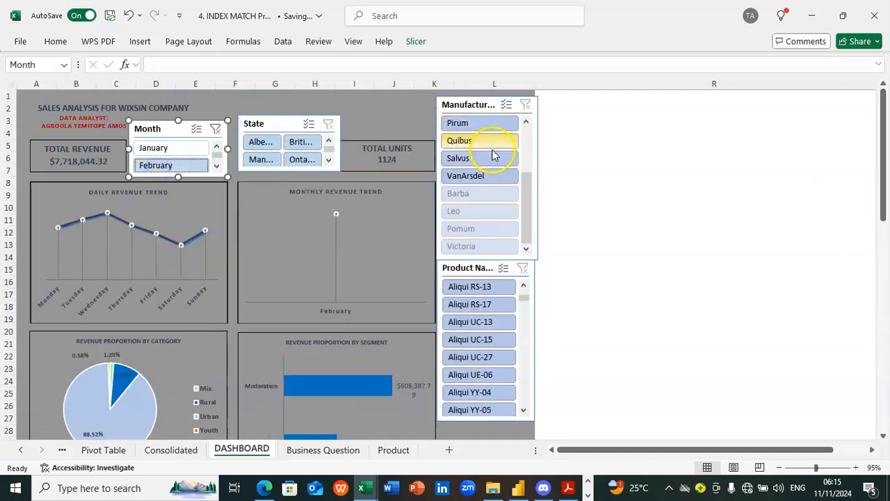
mouse_move(529, 198)
left_mouse_down()
mouse_move(526, 142)
mouse_move(531, 182)
left_mouse_up()
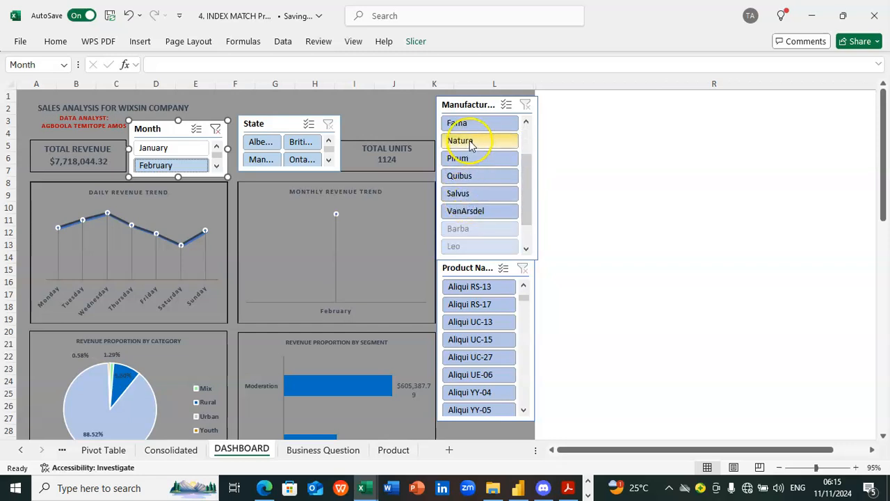
left_click_drag(528, 192, 529, 215)
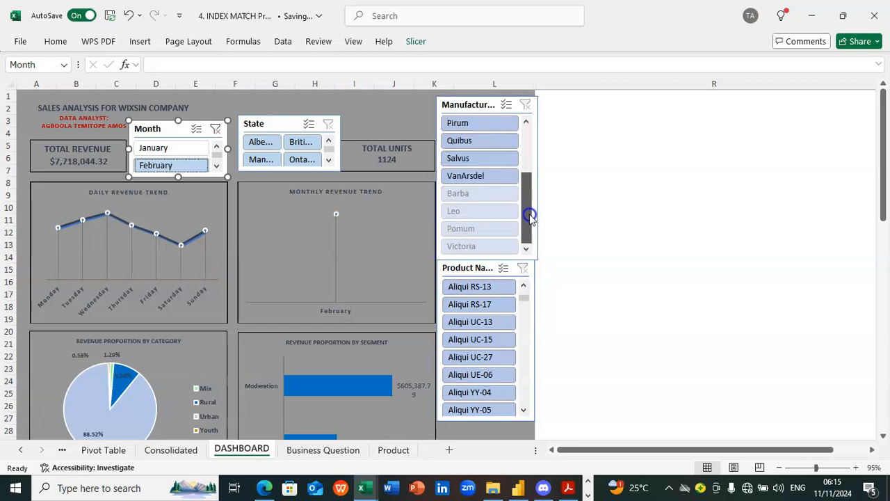
mouse_move(525, 304)
left_mouse_down()
mouse_move(524, 336)
mouse_move(522, 294)
mouse_move(524, 340)
mouse_move(525, 295)
left_mouse_up()
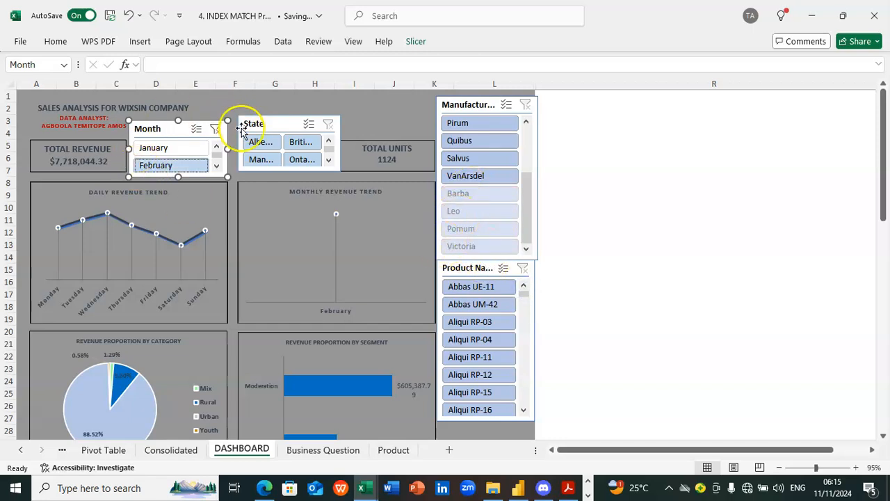
mouse_move(220, 155)
left_mouse_down()
mouse_move(219, 164)
mouse_move(218, 145)
left_mouse_up()
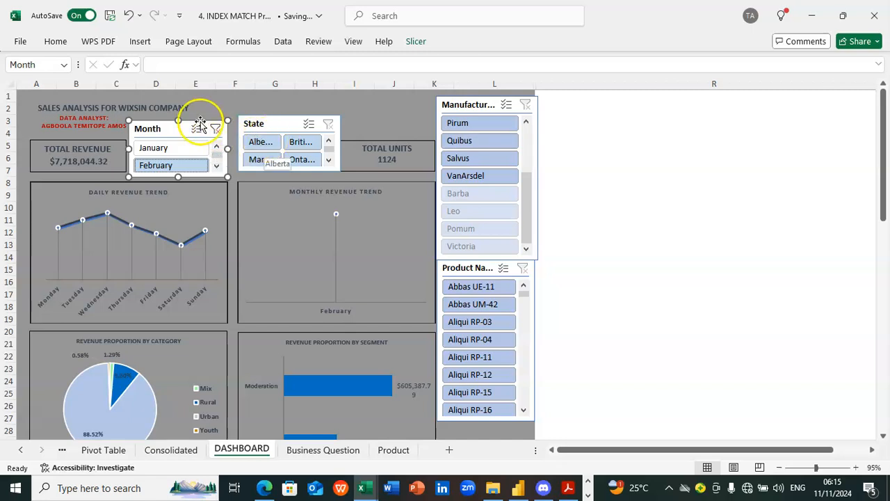
Clear the Month slicer filter, filter the dashboard to Alberta by State, and look through the Manufacturer and Product Name slicer entries
left_click(216, 130)
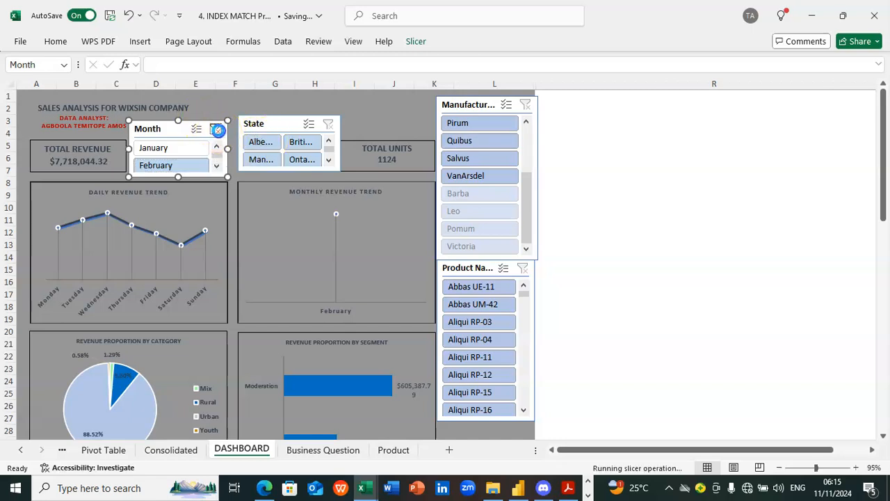
left_click(263, 147)
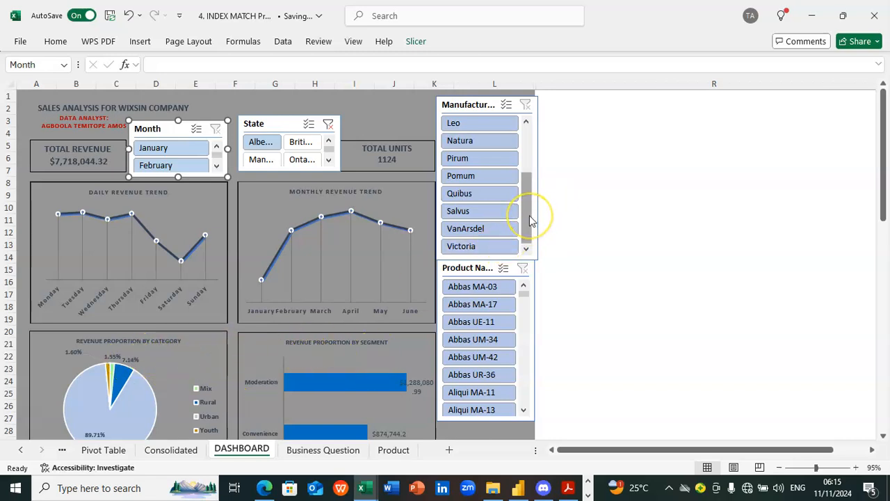
mouse_move(530, 221)
left_mouse_down()
mouse_move(528, 165)
mouse_move(529, 248)
mouse_move(530, 171)
mouse_move(527, 230)
left_mouse_up()
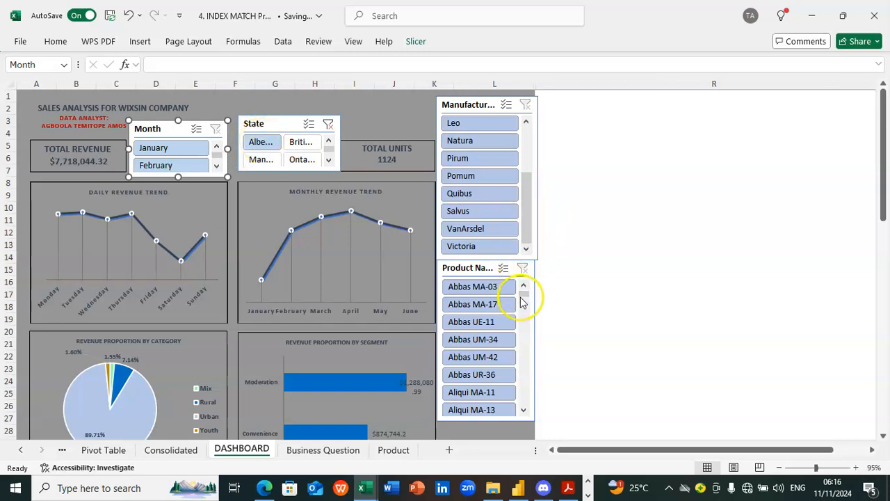
left_click_drag(524, 297, 523, 395)
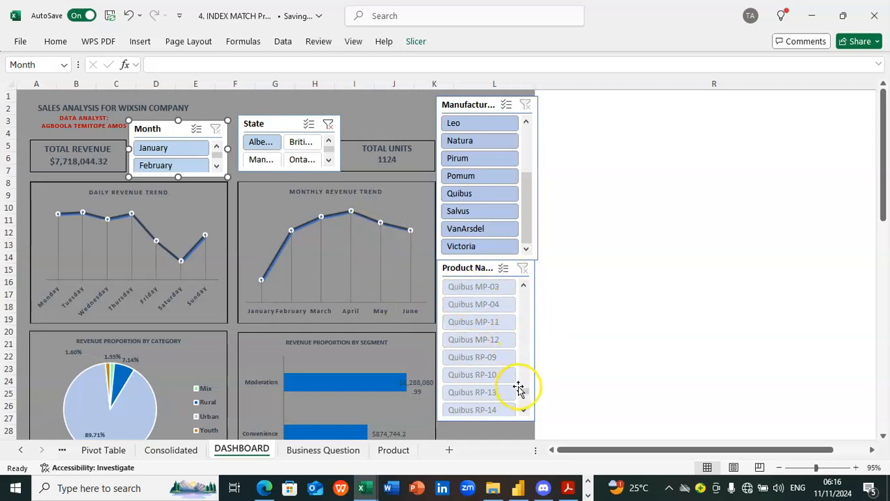
left_click_drag(525, 393, 526, 354)
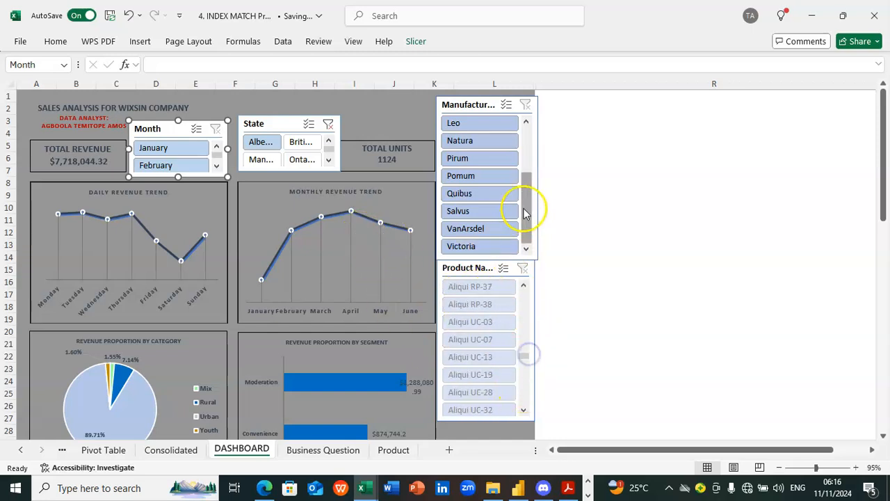
left_click_drag(525, 206, 526, 230)
mouse_move(524, 354)
left_mouse_down()
mouse_move(523, 298)
mouse_move(527, 355)
left_mouse_up()
Filter the dashboard to British Columbia with the State slicer and review its charts and the Manufacturer and Product Name entries
left_click(301, 143)
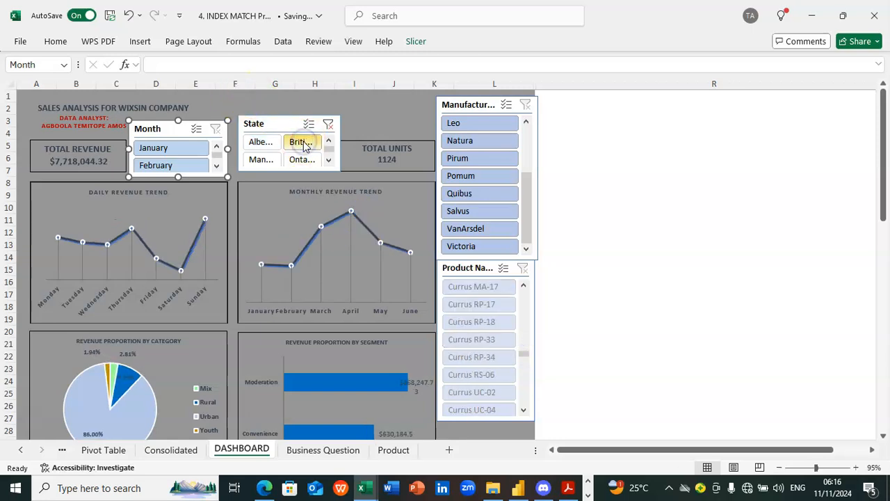
left_click_drag(528, 205, 529, 222)
left_click_drag(524, 357, 526, 331)
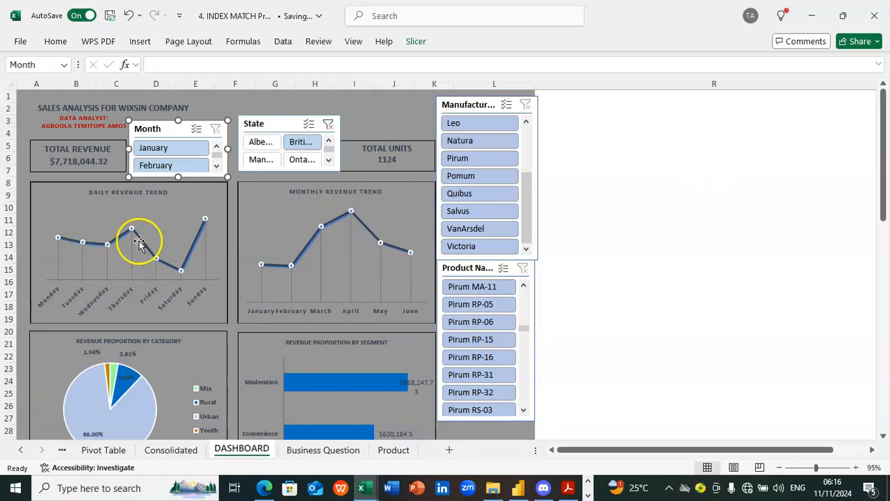
left_click_drag(882, 180, 874, 139)
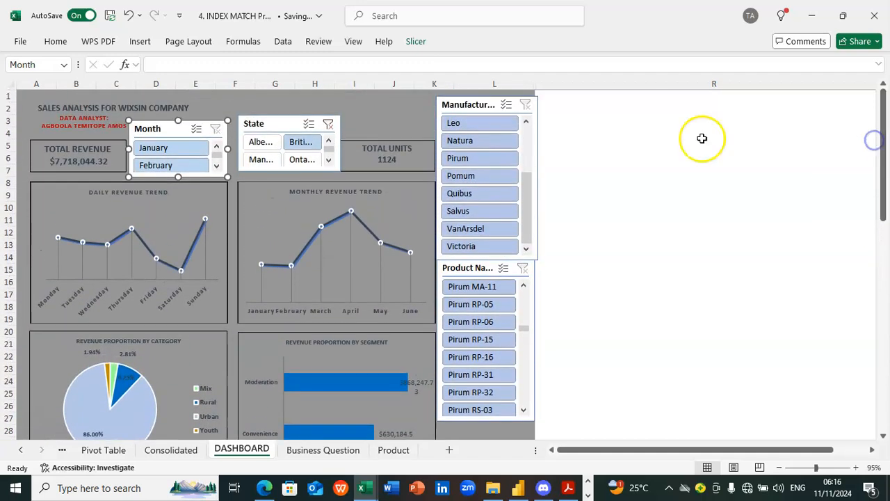
Clear the State slicer filter to include all states and deselect the slicer by selecting cell I2
left_click(329, 125)
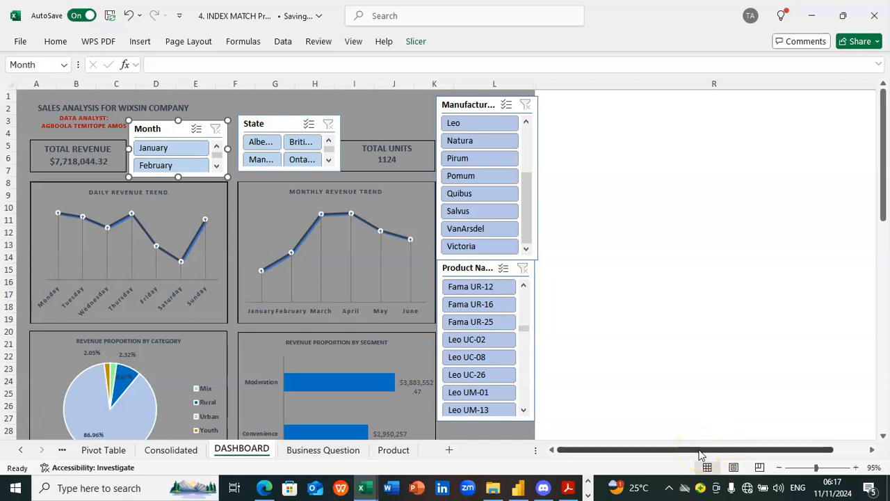
left_click_drag(699, 452, 651, 468)
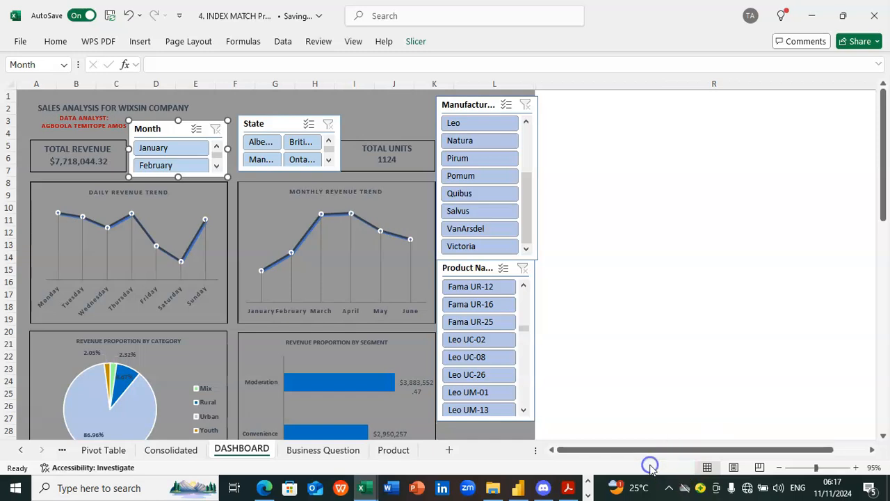
left_click_drag(882, 164, 852, 118)
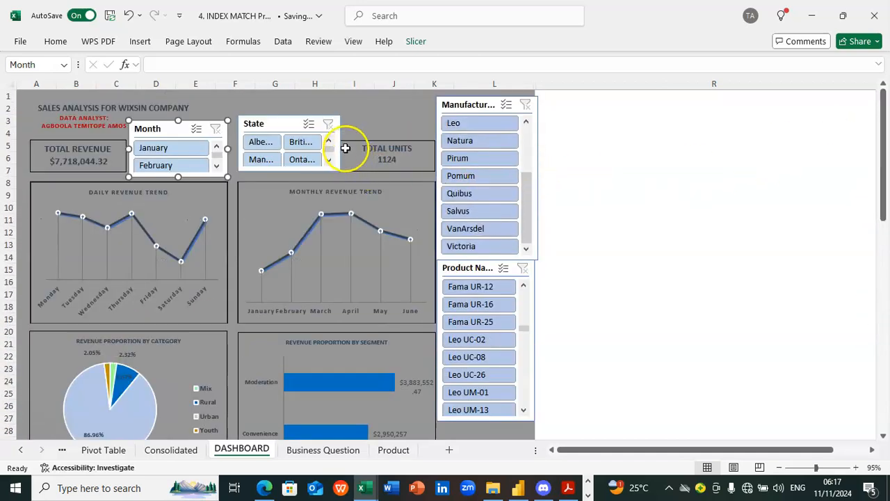
left_click(353, 109)
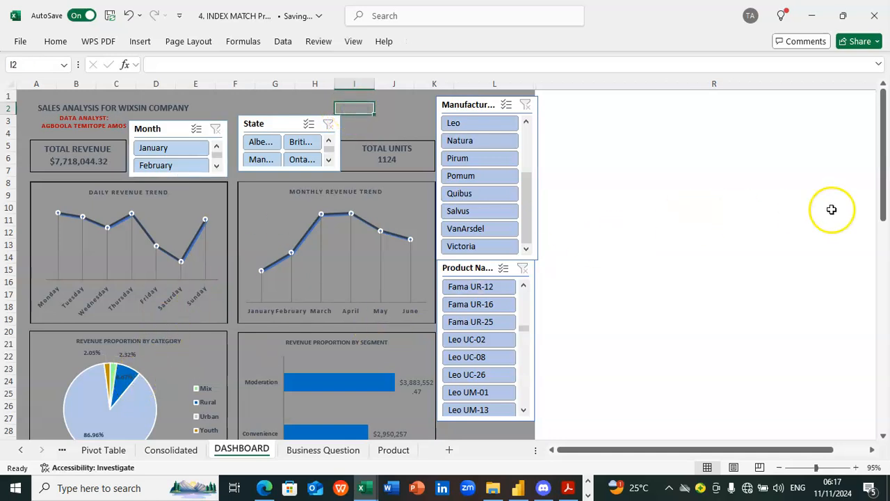
Examine the Mix, Rural, Urban and Youth shares in the Revenue Proportion by Category pie chart
left_click_drag(883, 189, 884, 233)
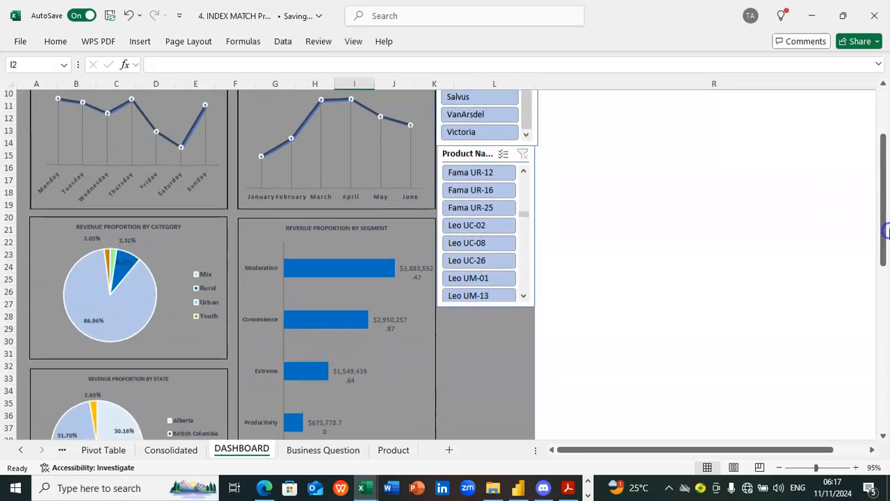
mouse_move(95, 315)
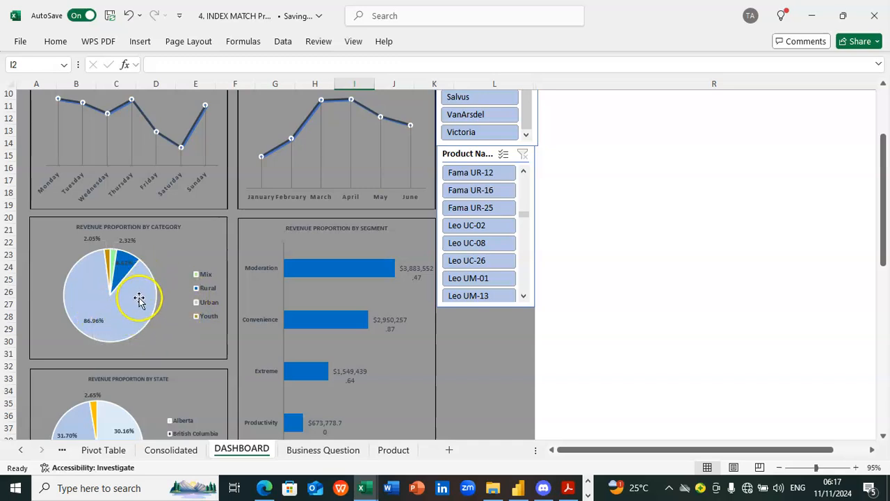
mouse_move(139, 300)
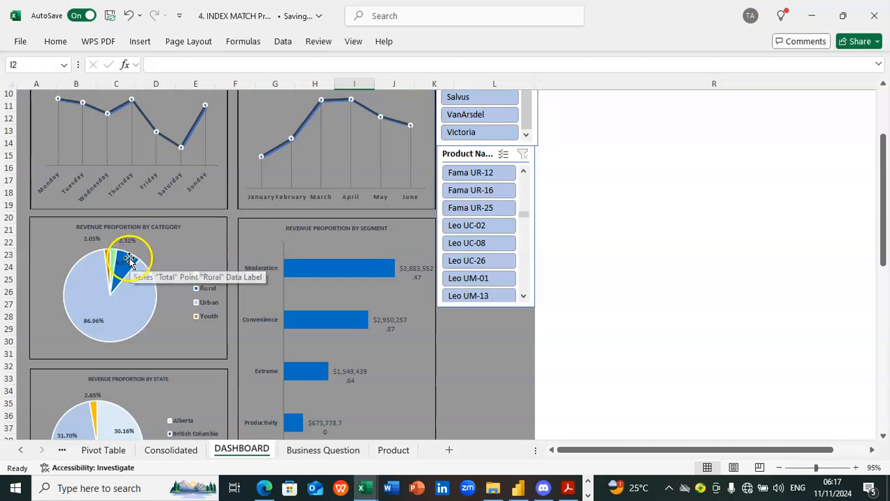
mouse_move(127, 258)
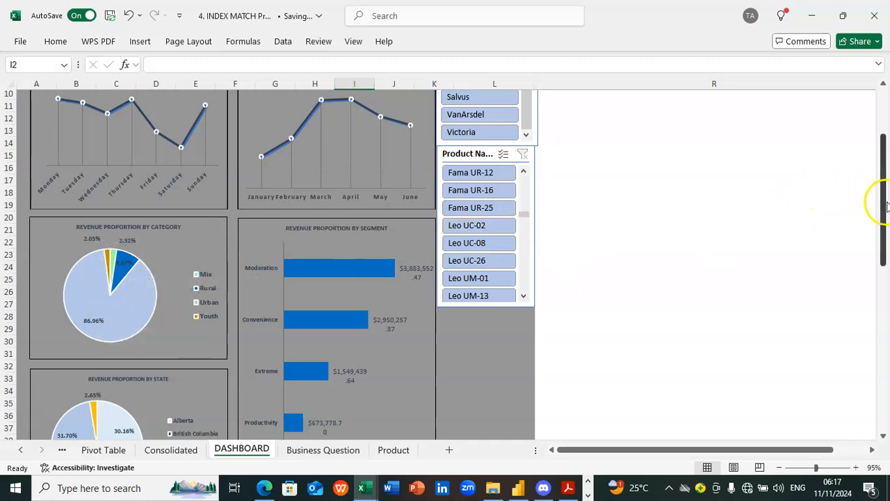
left_click_drag(882, 205, 880, 175)
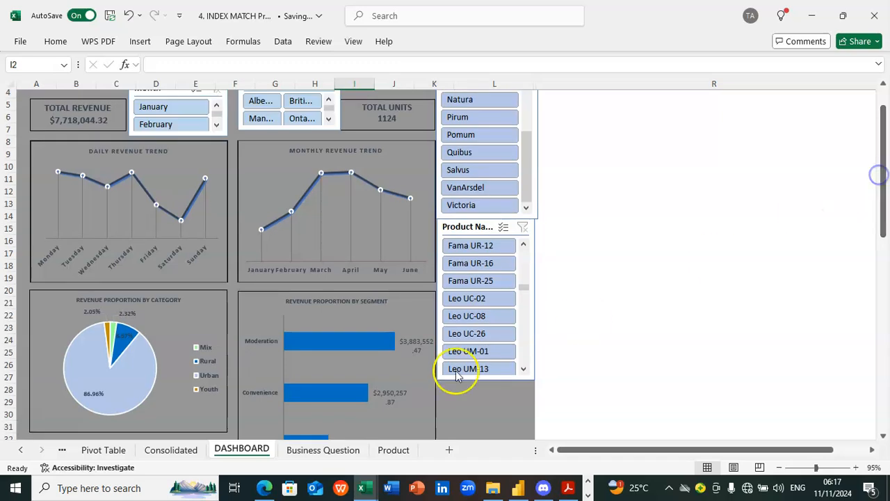
left_click(116, 339)
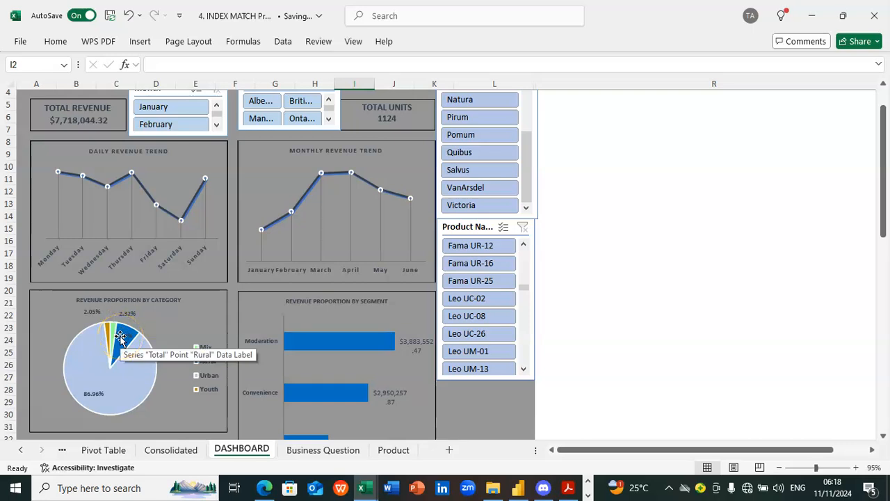
left_click(103, 336)
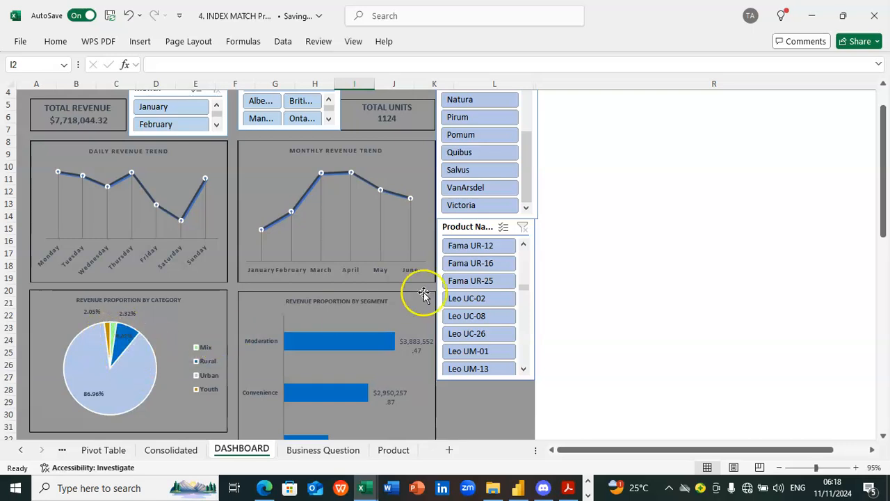
Examine the state shares in the Revenue Proportion by State pie chart and the Top 5 Best-Selling Products chart
left_click_drag(885, 194, 885, 277)
left_click(577, 309)
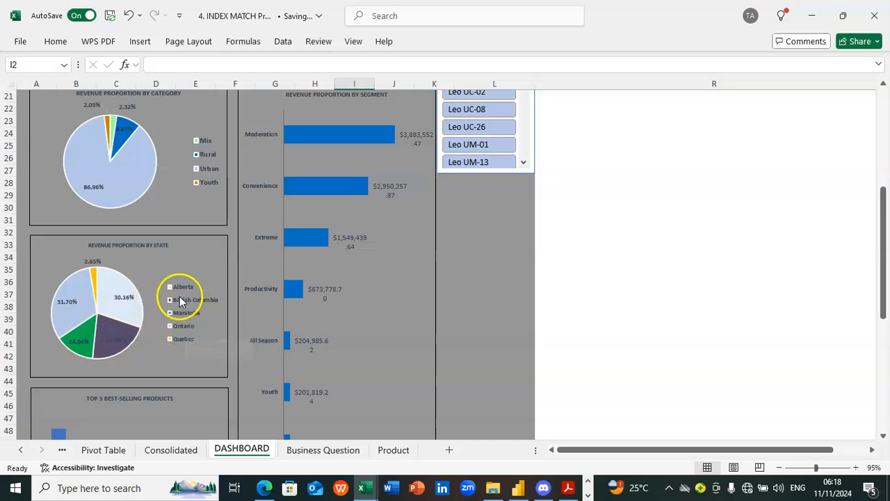
mouse_move(122, 288)
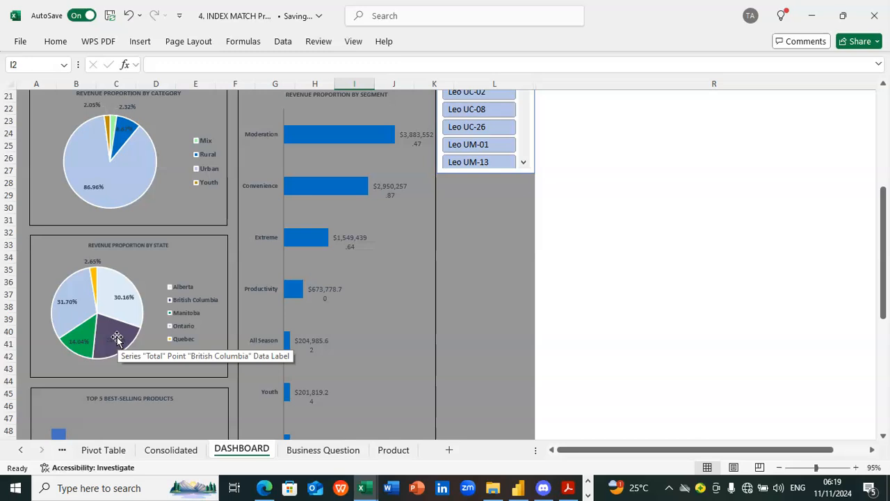
left_click_drag(881, 258, 886, 314)
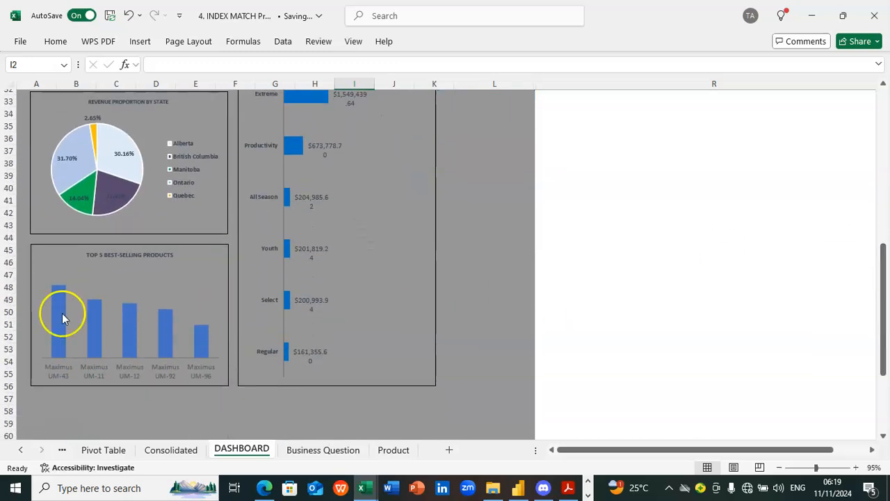